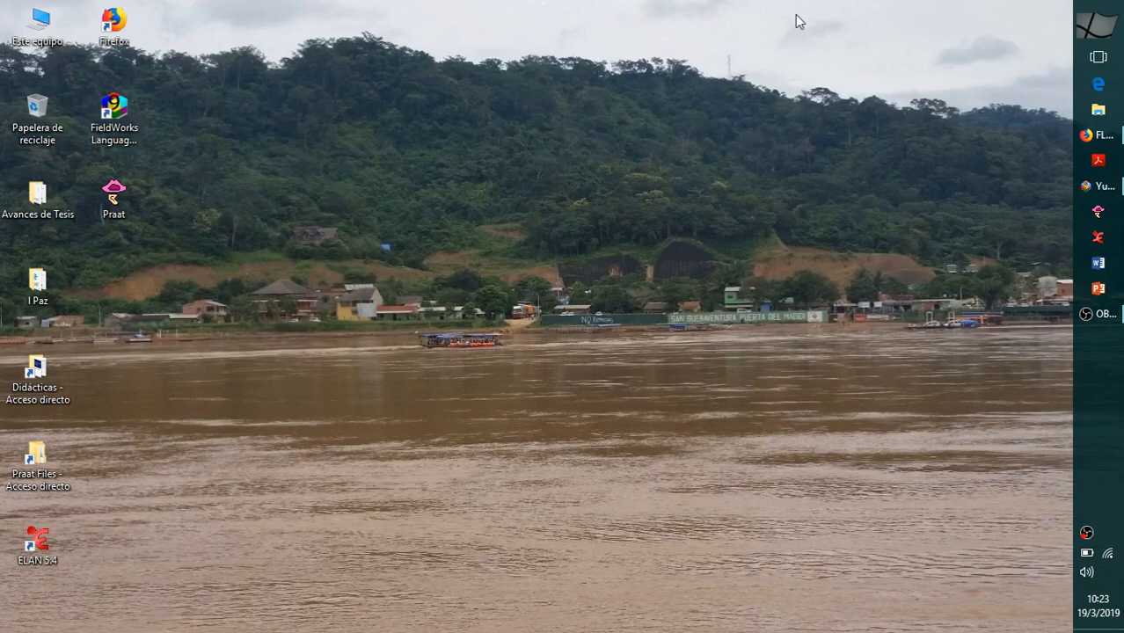
Switch to the Yuki project in FieldWorks Language Explorer and view the entries resa and tëda.
{"action": "left_click", "coordinate": [1108, 192]}
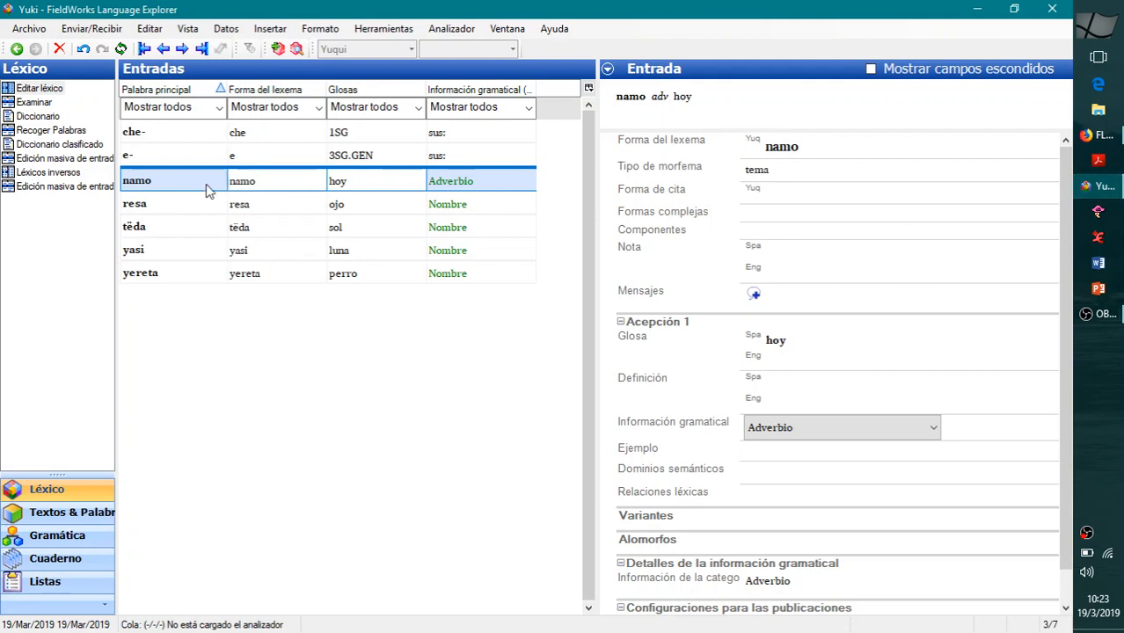
{"action": "left_click", "coordinate": [172, 211]}
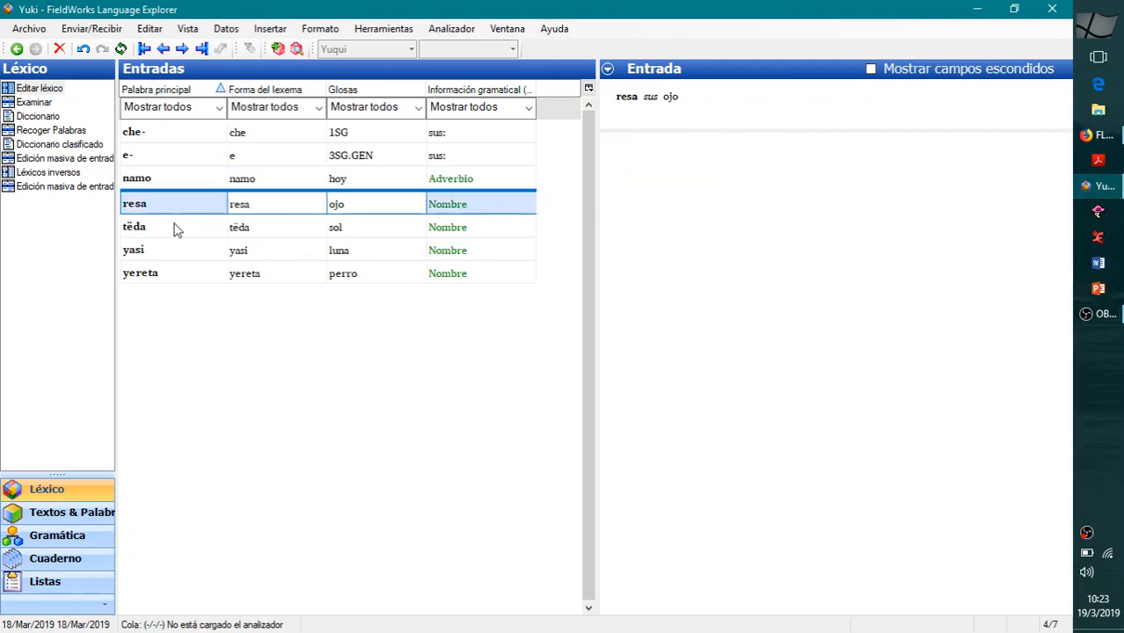
{"action": "left_click", "coordinate": [175, 228]}
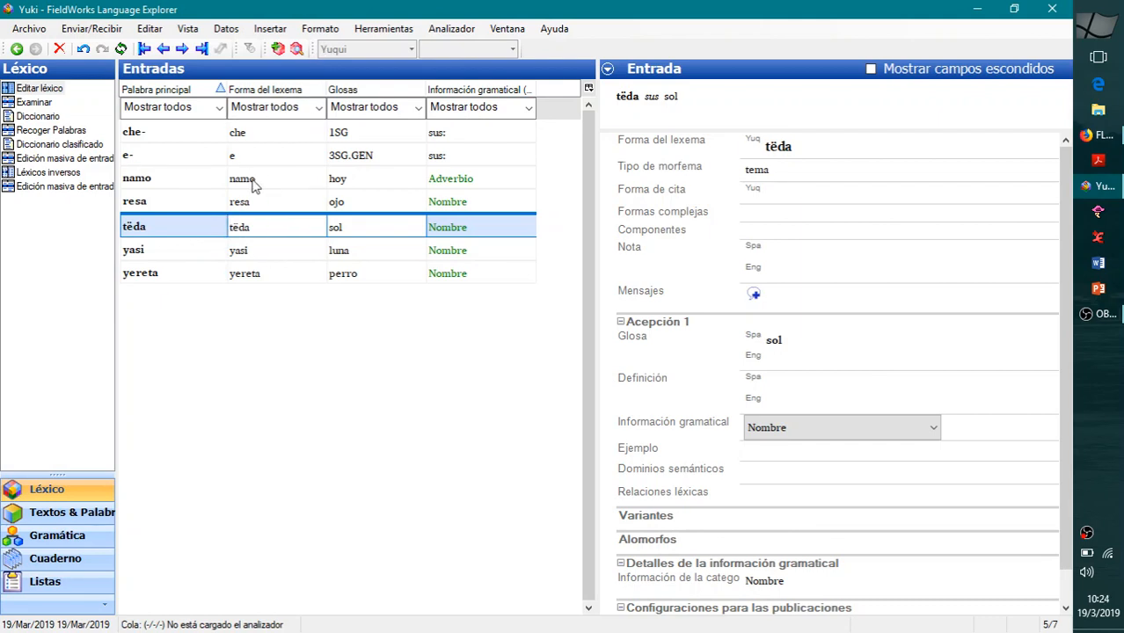
Start a new lexicon entry with the lexeme form -sui.
{"action": "left_click", "coordinate": [278, 49]}
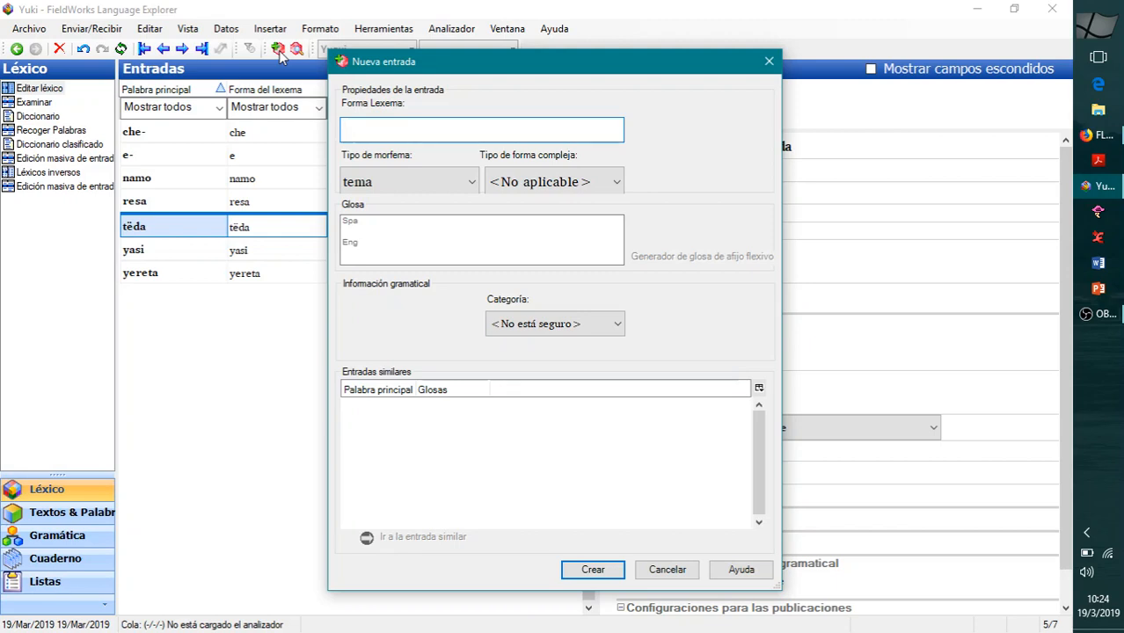
{"action": "type", "text": "-ru"}
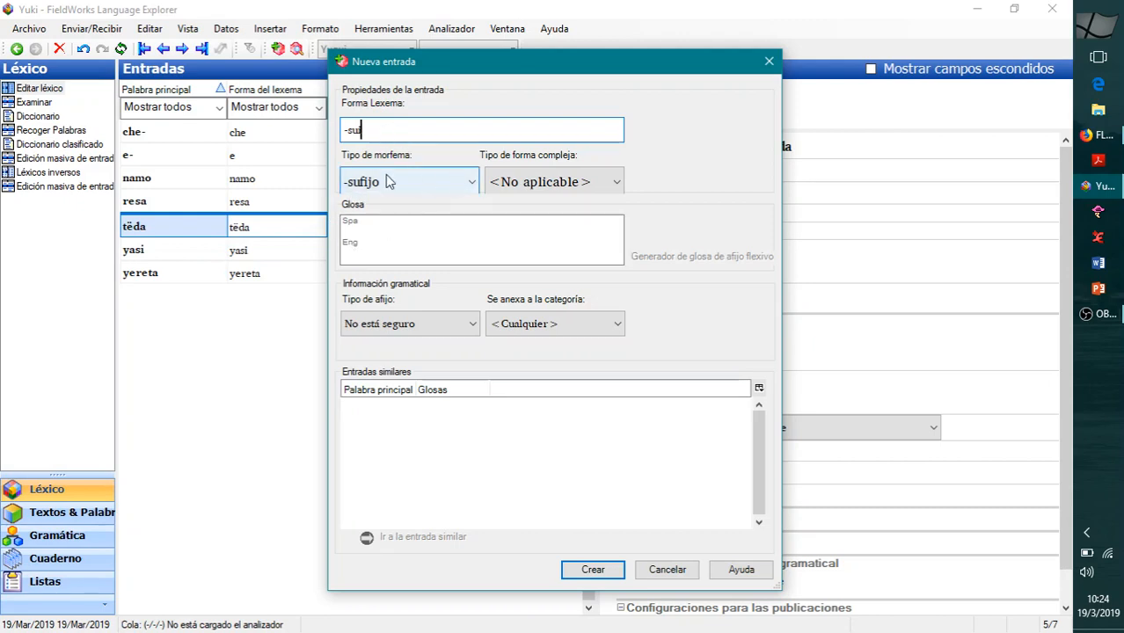
Try marking sui as an enclitic with = in the lexeme form, and restore the suffix hyphen.
{"action": "left_click", "coordinate": [348, 130]}
{"action": "key", "text": "Delete"}
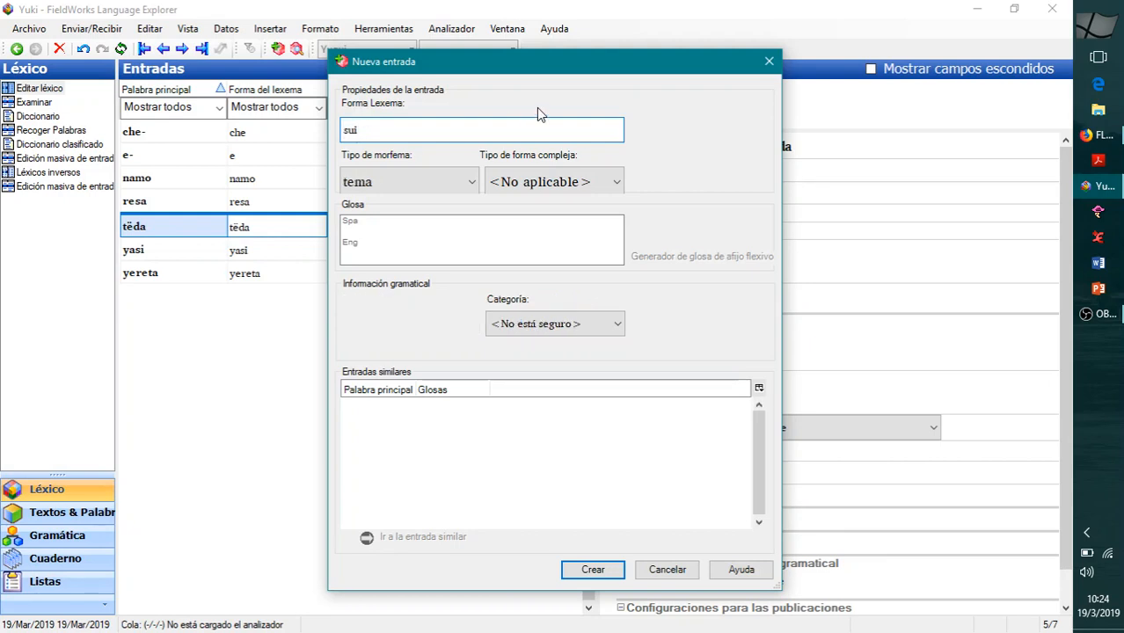
{"action": "type", "text": "="}
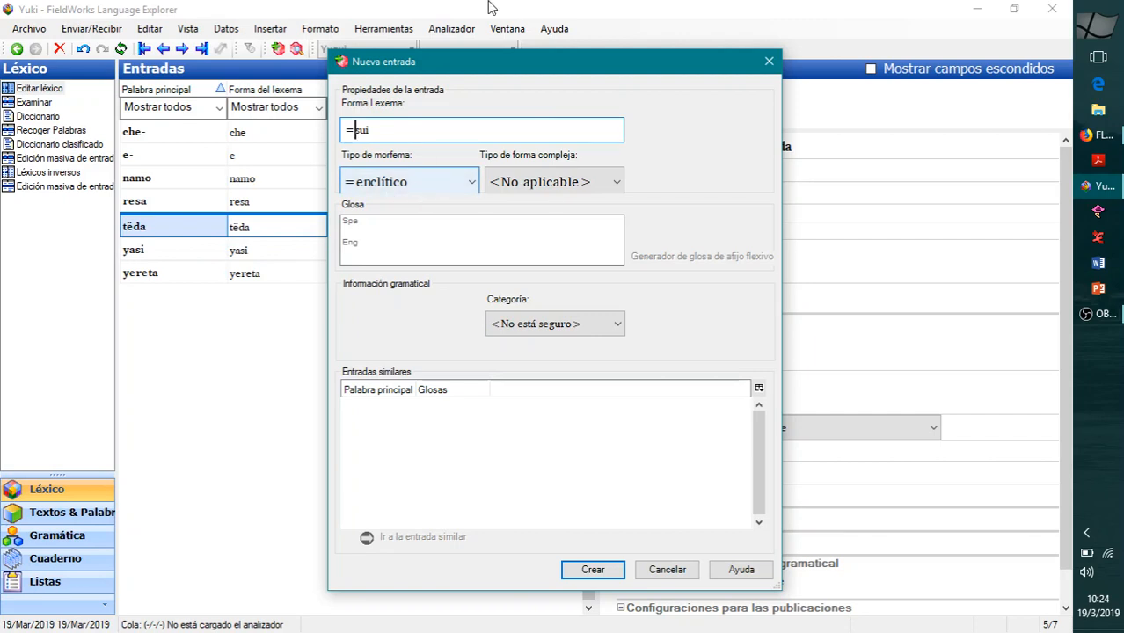
{"action": "key", "text": "BackSpace"}
{"action": "type", "text": "-"}
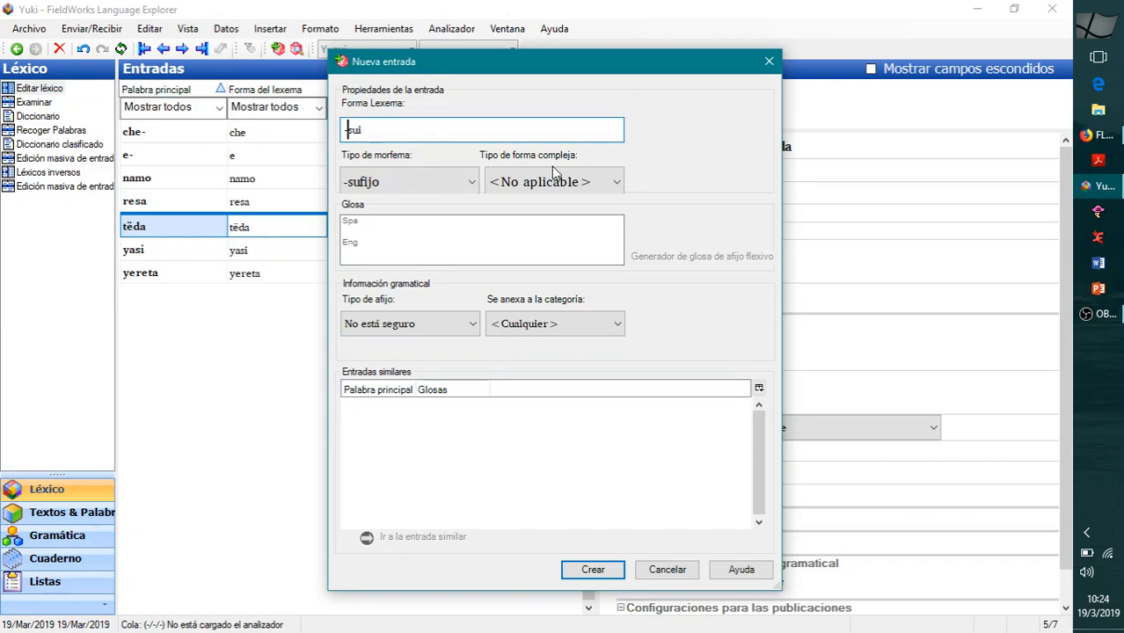
Look over the available complex form types for the new entry, leaving it as not applicable.
{"action": "left_click", "coordinate": [591, 180]}
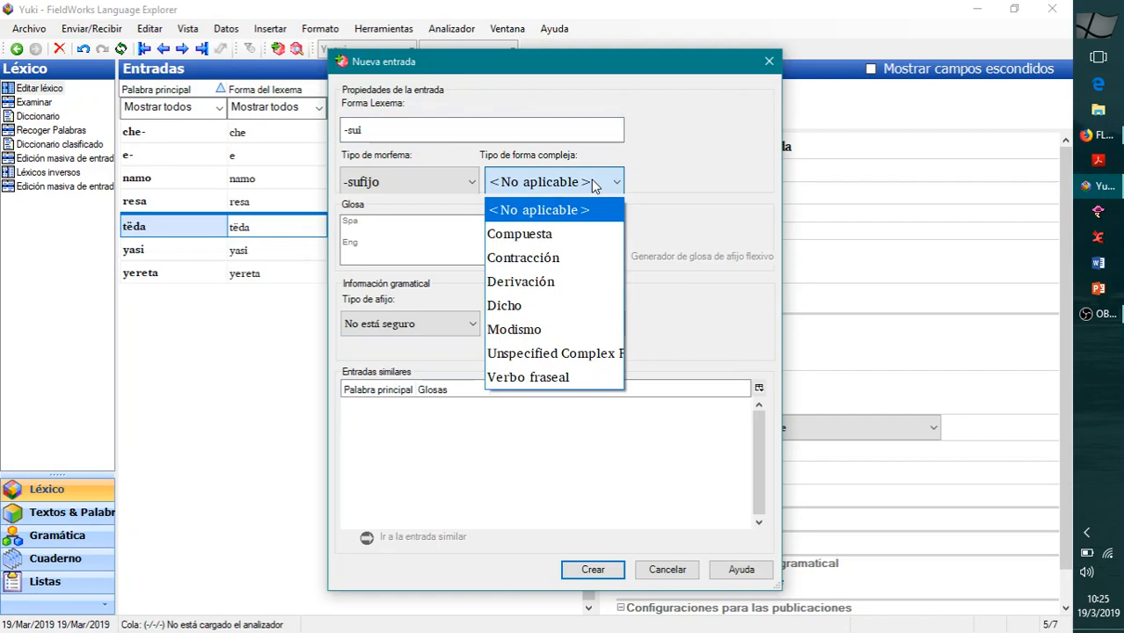
{"action": "left_click", "coordinate": [591, 179]}
{"action": "left_click", "coordinate": [591, 179]}
{"action": "left_click", "coordinate": [591, 180]}
{"action": "left_click", "coordinate": [591, 179]}
{"action": "left_click", "coordinate": [591, 180]}
{"action": "left_click", "coordinate": [591, 179]}
{"action": "left_click", "coordinate": [591, 179]}
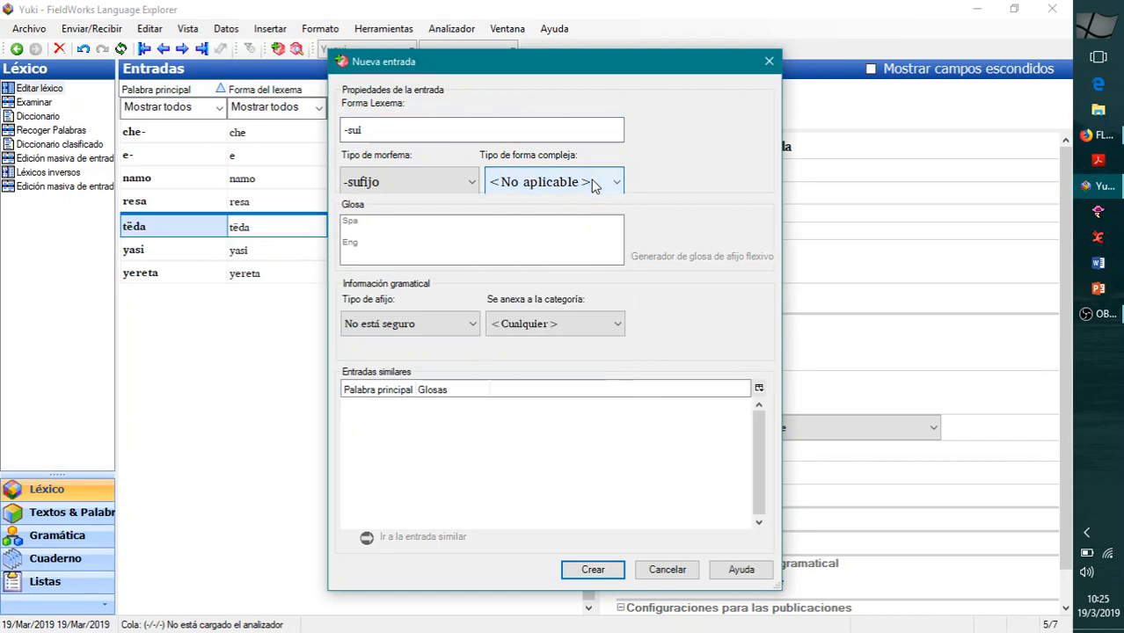
{"action": "left_click", "coordinate": [591, 180]}
{"action": "left_click", "coordinate": [591, 179]}
Enter the Spanish gloss "desde, de (que marca origen)" for -sui and replace it with ABL.
{"action": "left_click", "coordinate": [451, 220]}
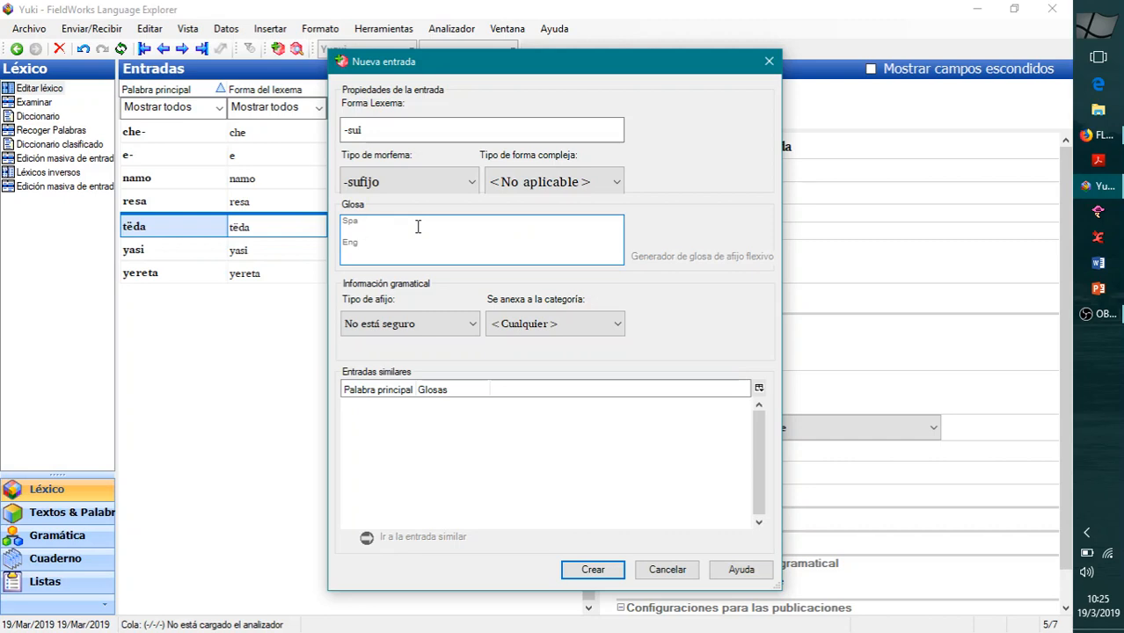
{"action": "type", "text": "desde de (gu)e marca origen"}
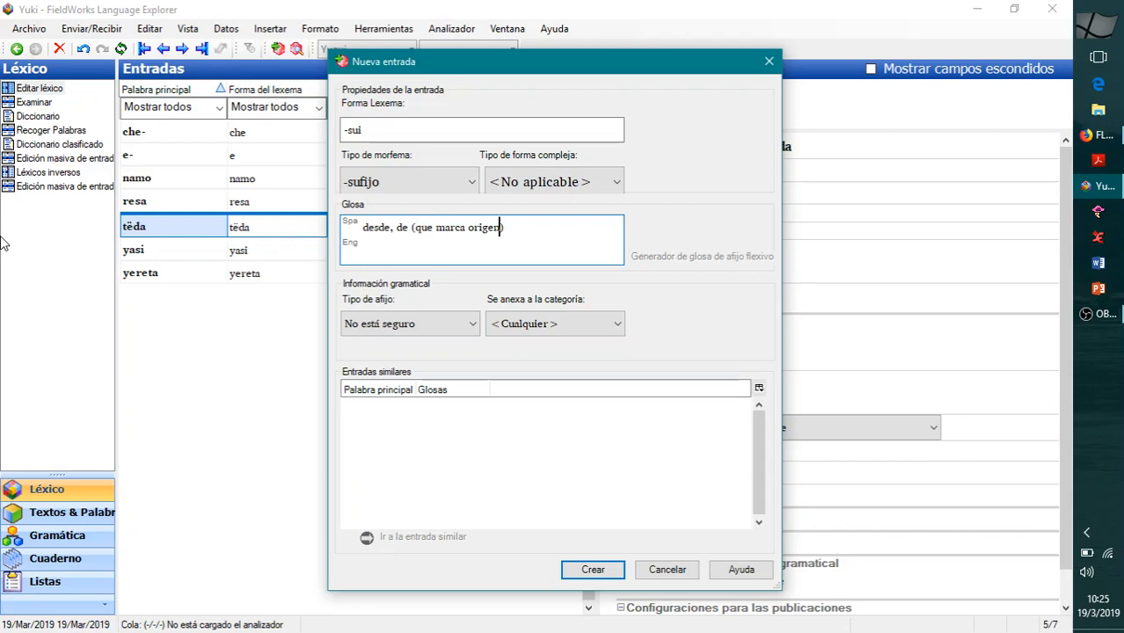
{"action": "key", "text": "End"}
{"action": "key", "text": "BackSpace"}
{"action": "key", "text": "BackSpace"}
{"action": "key", "text": "BackSpace"}
{"action": "key", "text": "BackSpace"}
{"action": "key", "text": "BackSpace"}
{"action": "key", "text": "BackSpace"}
{"action": "key", "text": "BackSpace"}
{"action": "key", "text": "BackSpace"}
{"action": "key", "text": "BackSpace"}
{"action": "key", "text": "BackSpace"}
{"action": "key", "text": "BackSpace"}
{"action": "key", "text": "BackSpace"}
{"action": "key", "text": "BackSpace"}
{"action": "key", "text": "BackSpace"}
{"action": "key", "text": "BackSpace"}
{"action": "key", "text": "BackSpace"}
{"action": "key", "text": "BackSpace"}
{"action": "key", "text": "BackSpace"}
{"action": "key", "text": "BackSpace"}
{"action": "key", "text": "BackSpace"}
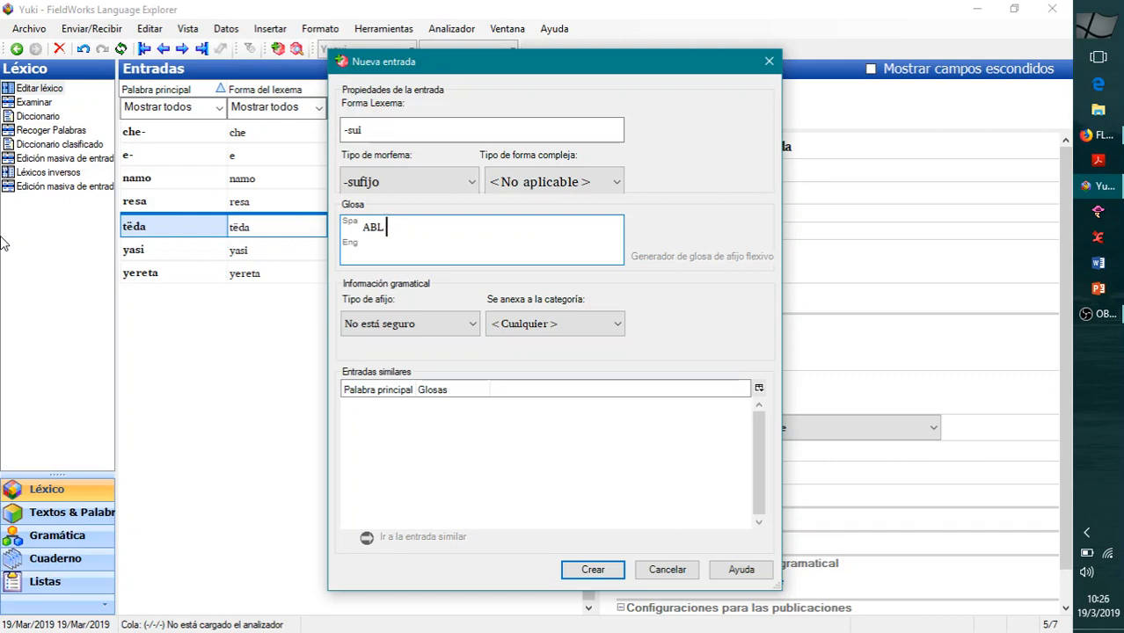
Try adding "(ablativo)" after ABL in the Spanish gloss, and remove the addition.
{"action": "type", "text": "(a)blativo"}
{"action": "key", "text": "BackSpace"}
{"action": "key", "text": "BackSpace"}
{"action": "key", "text": "BackSpace"}
{"action": "key", "text": "BackSpace"}
{"action": "key", "text": "BackSpace"}
{"action": "key", "text": "BackSpace"}
{"action": "key", "text": "BackSpace"}
{"action": "key", "text": "BackSpace"}
{"action": "key", "text": "BackSpace"}
{"action": "key", "text": "BackSpace"}
{"action": "key", "text": "BackSpace"}
Set the affix type of the new entry to Flexivo.
{"action": "left_click", "coordinate": [449, 336]}
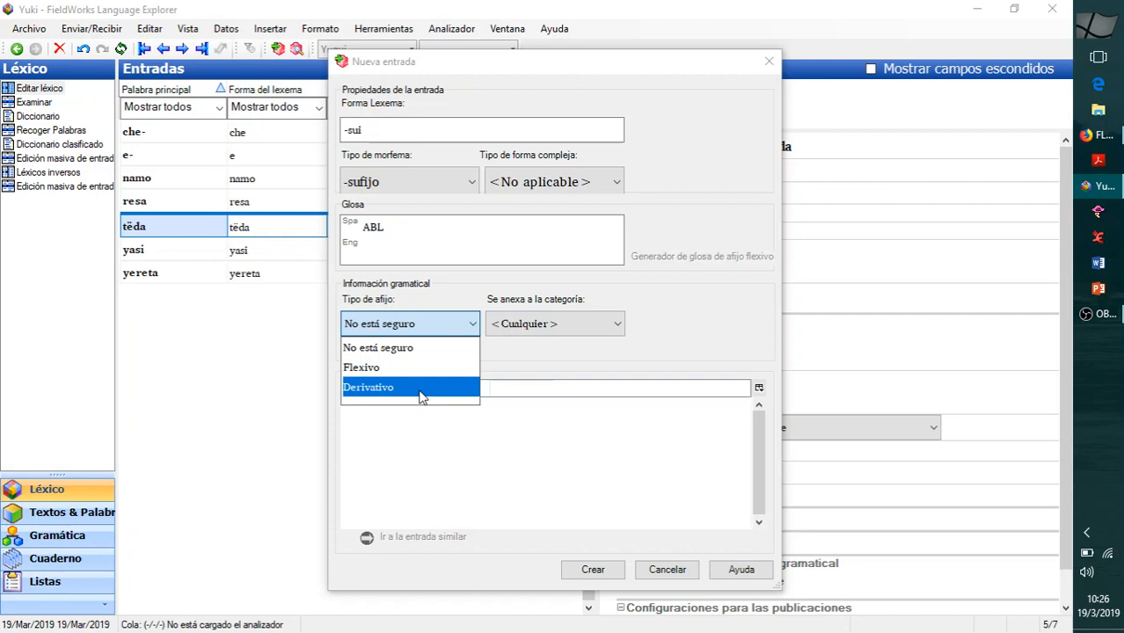
{"action": "left_click", "coordinate": [548, 378]}
{"action": "left_click", "coordinate": [428, 225]}
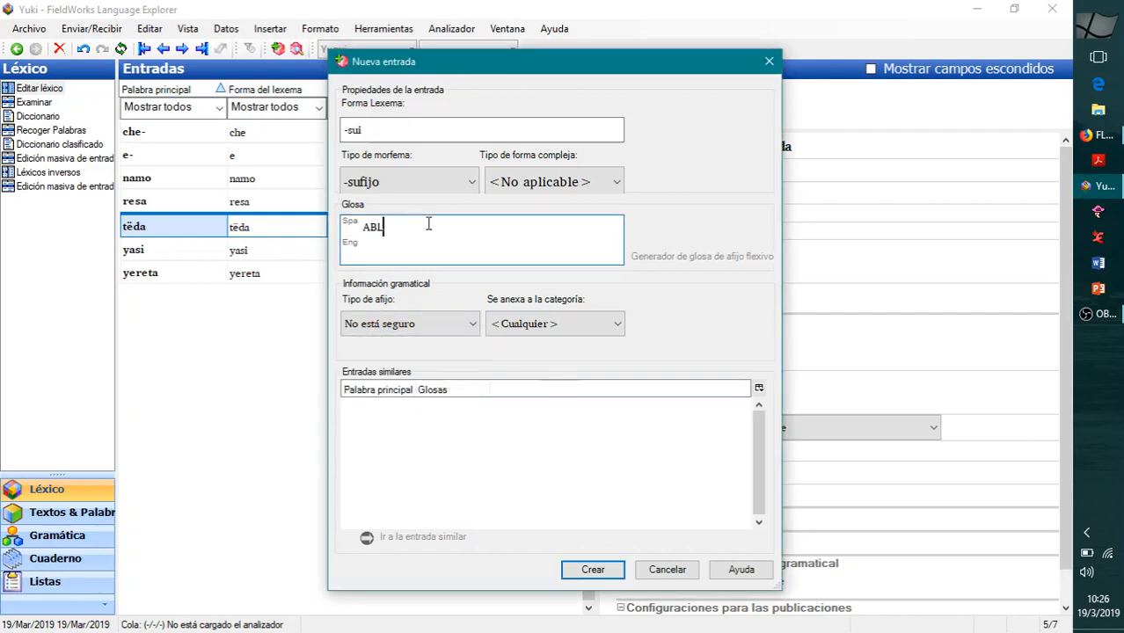
{"action": "left_click", "coordinate": [467, 327]}
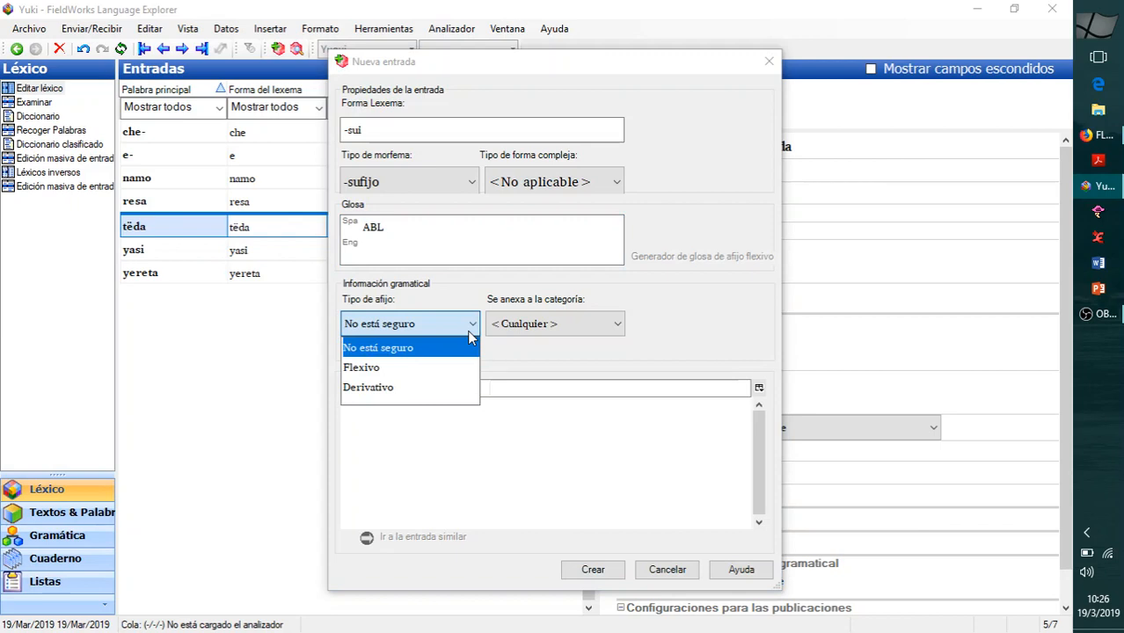
{"action": "left_click", "coordinate": [420, 370]}
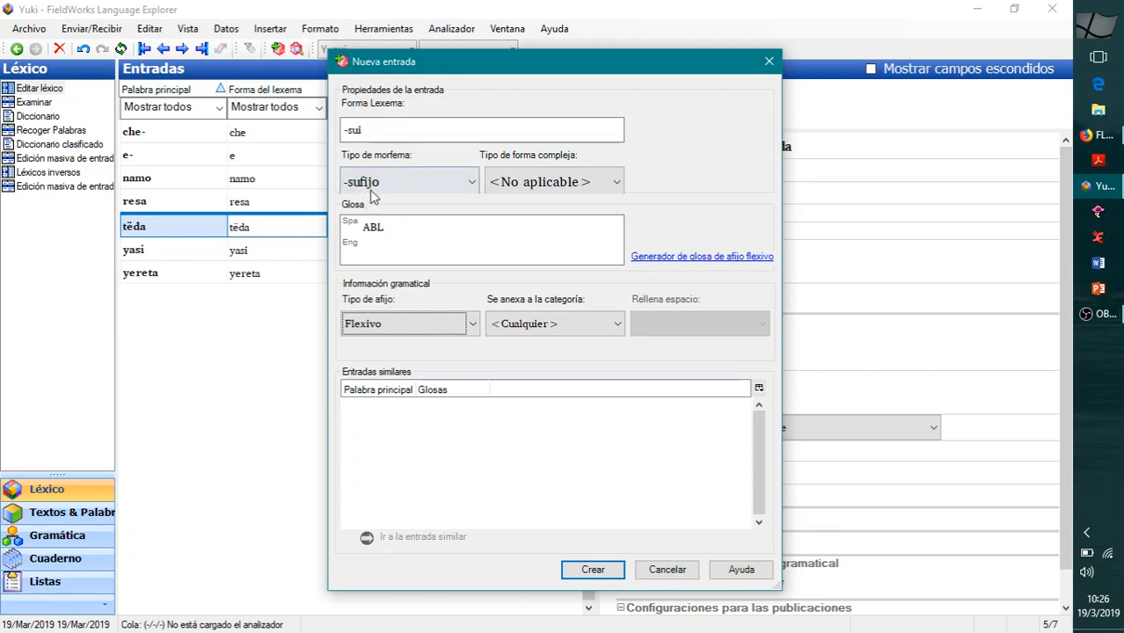
{"action": "left_click", "coordinate": [425, 318]}
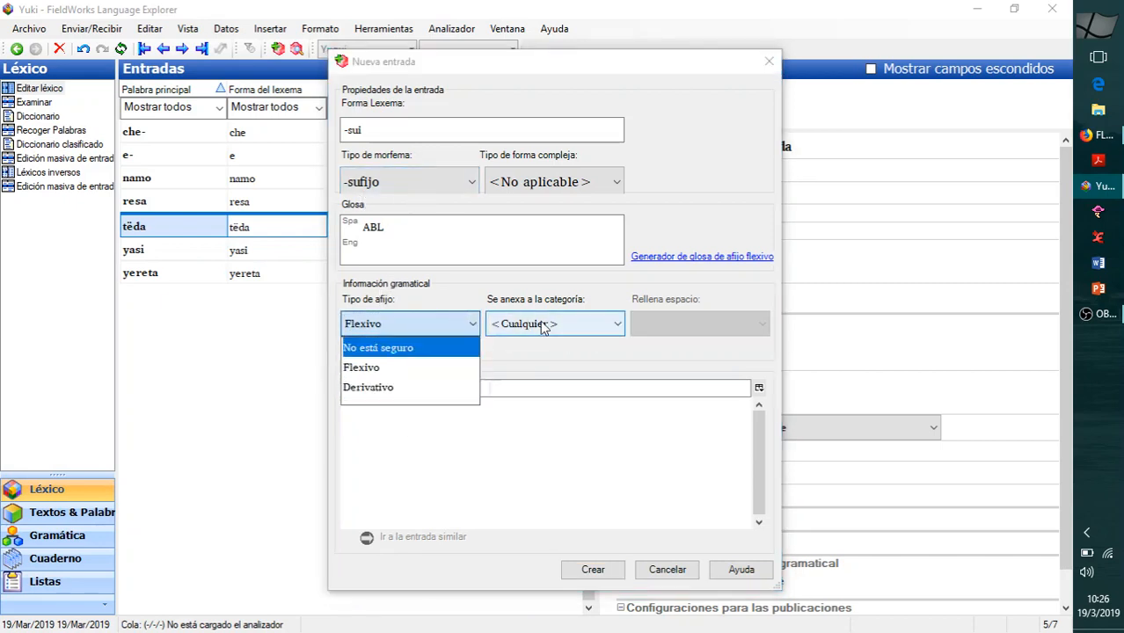
{"action": "left_click", "coordinate": [547, 357]}
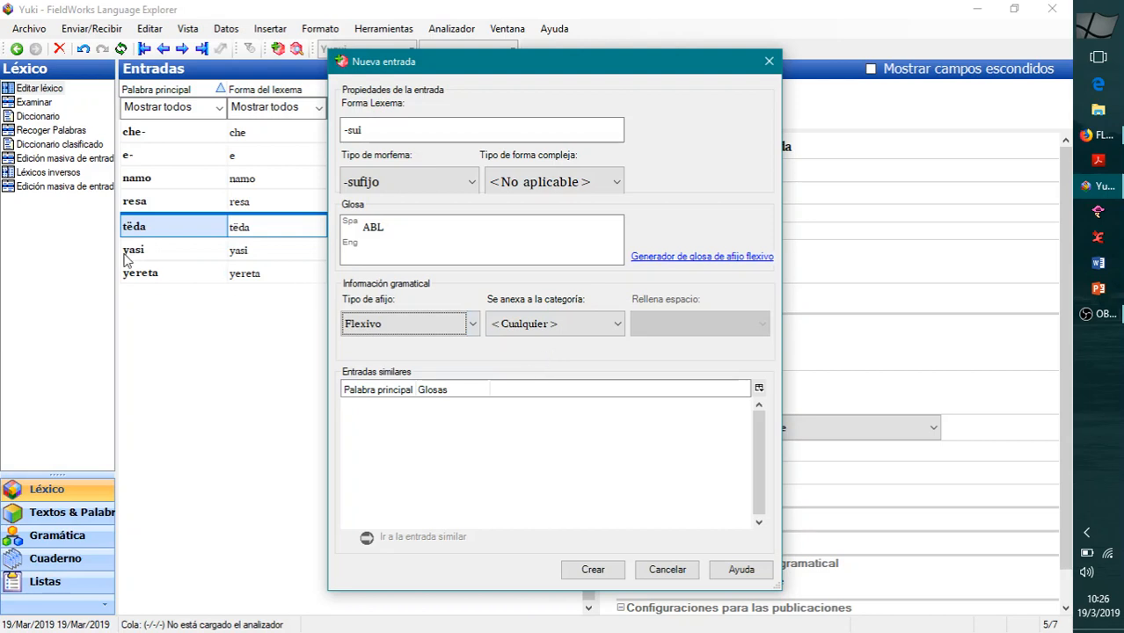
Attach the suffix -sui to the category Nombre and create the entry.
{"action": "left_click", "coordinate": [585, 327]}
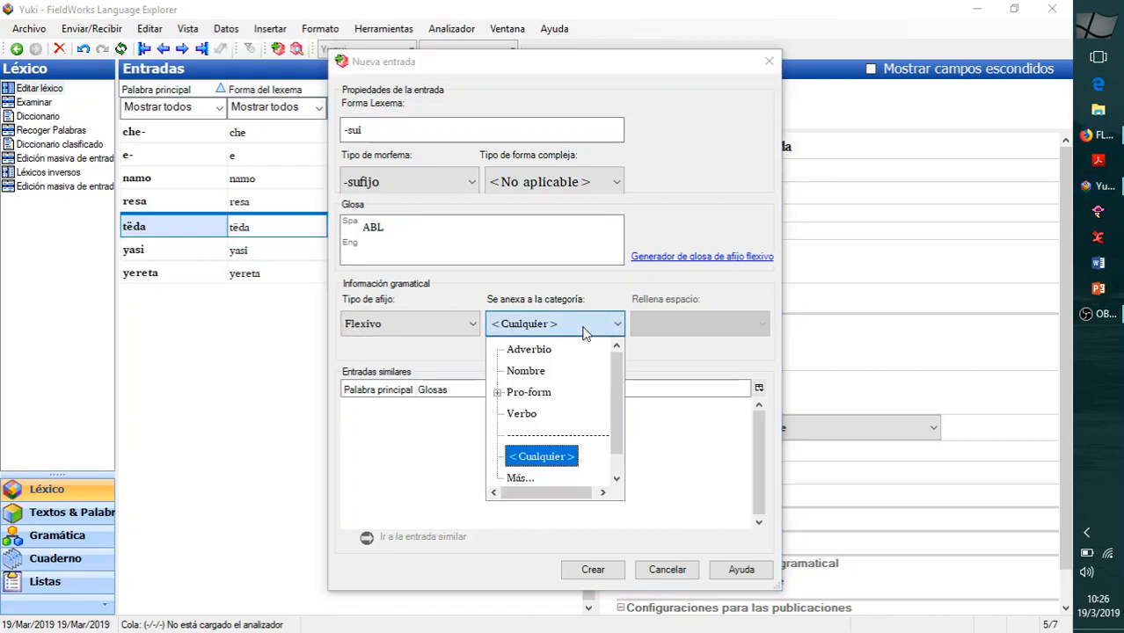
{"action": "left_click", "coordinate": [524, 372]}
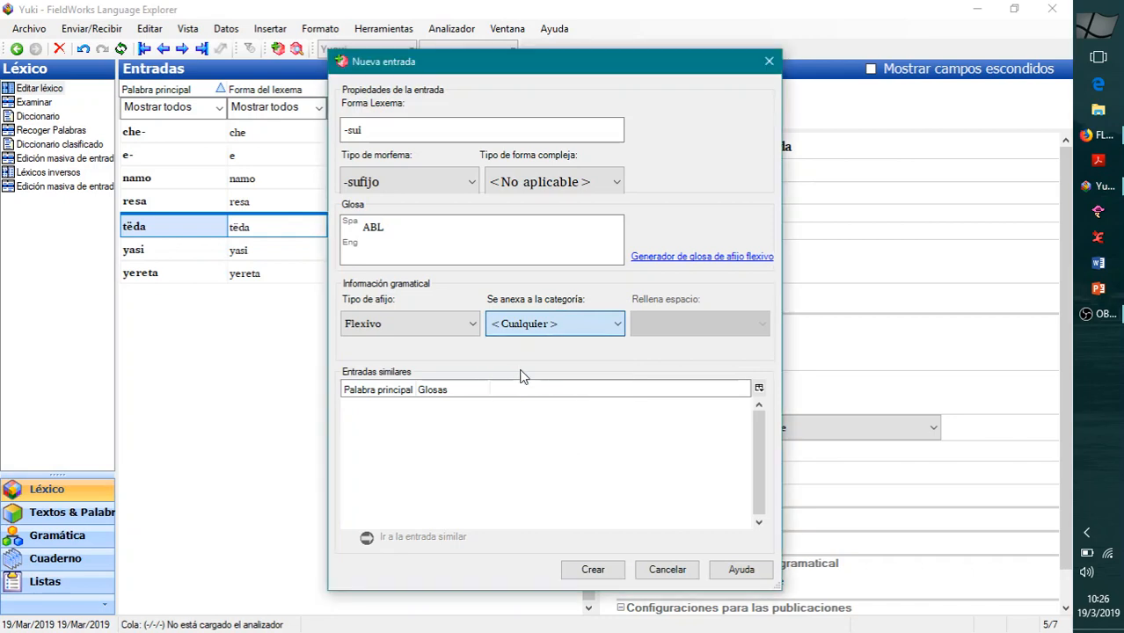
{"action": "left_click", "coordinate": [593, 569]}
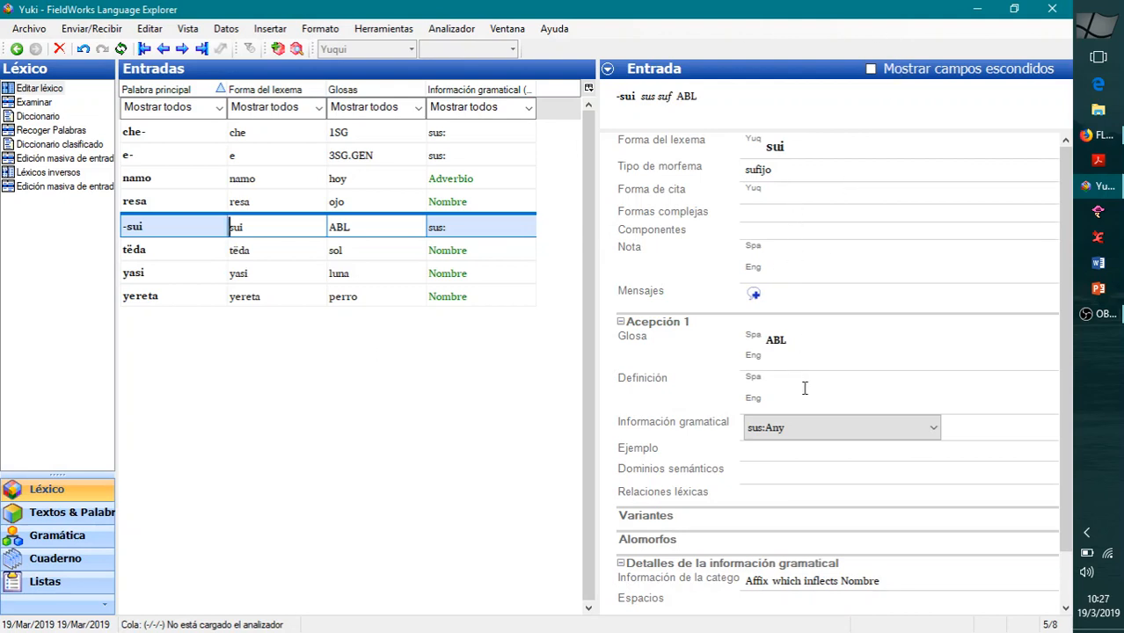
{"action": "left_click", "coordinate": [794, 146]}
{"action": "key", "text": "Left"}
Start a new entry for the enclitic =re with the Spanish gloss EVI.
{"action": "left_click", "coordinate": [278, 49]}
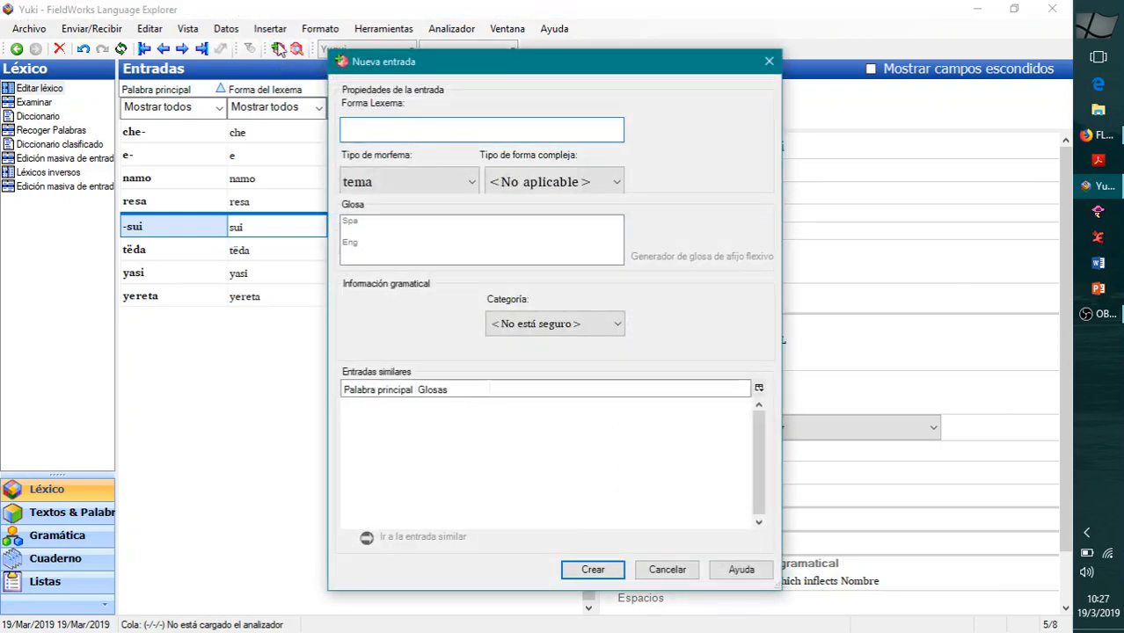
{"action": "type", "text": "=re"}
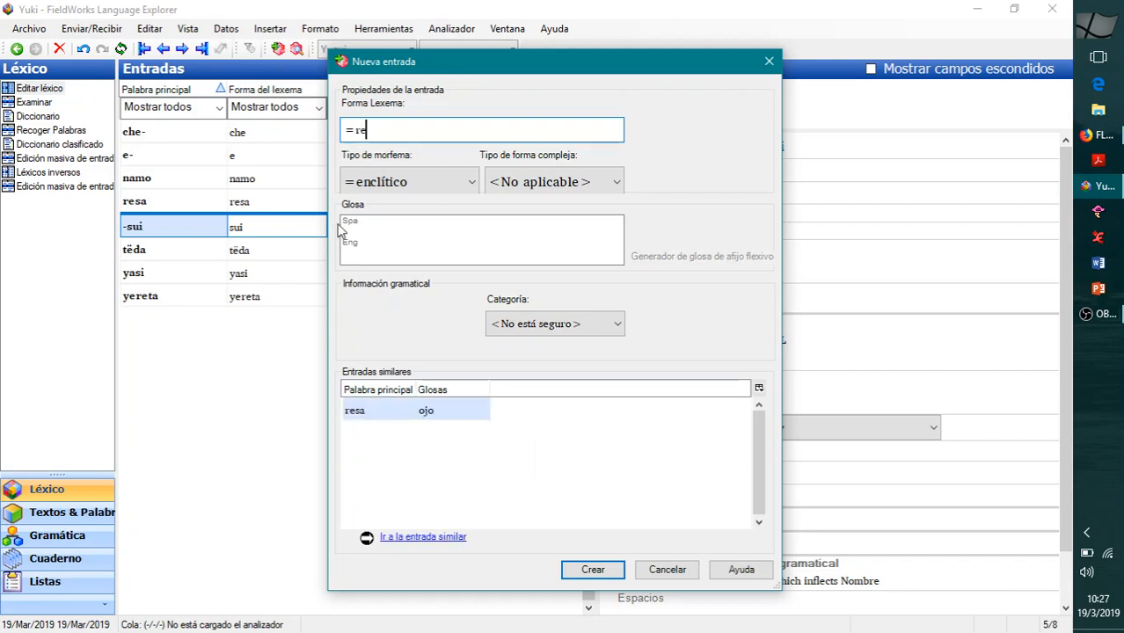
{"action": "left_click", "coordinate": [378, 225]}
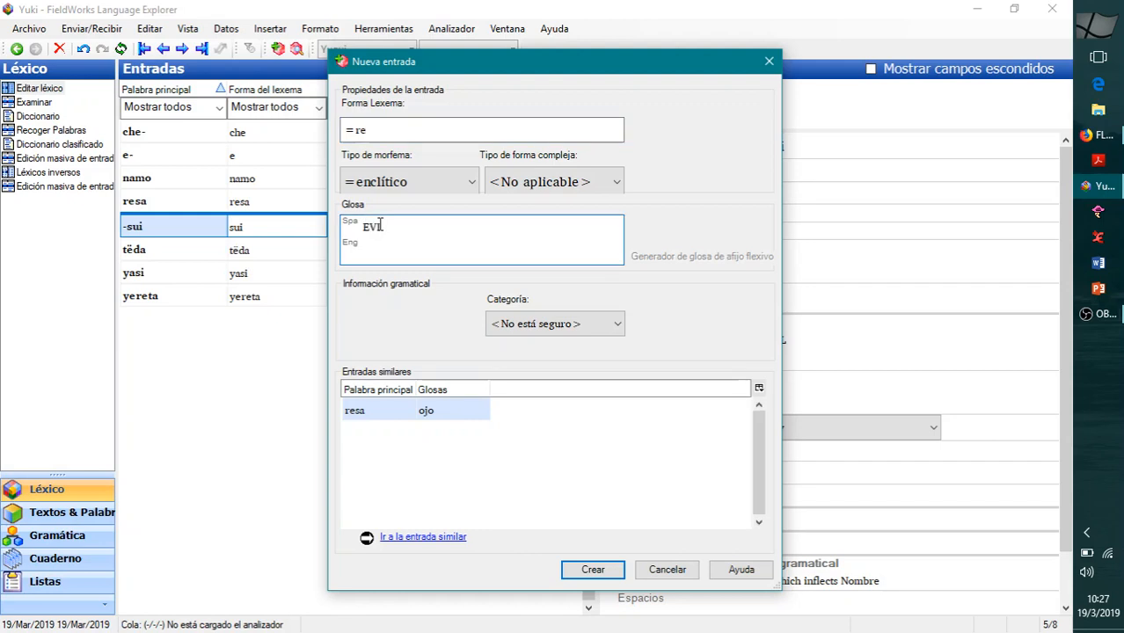
Add the grammatical category Particle from the catalogue to the =re entry and create the entry.
{"action": "left_click", "coordinate": [544, 324]}
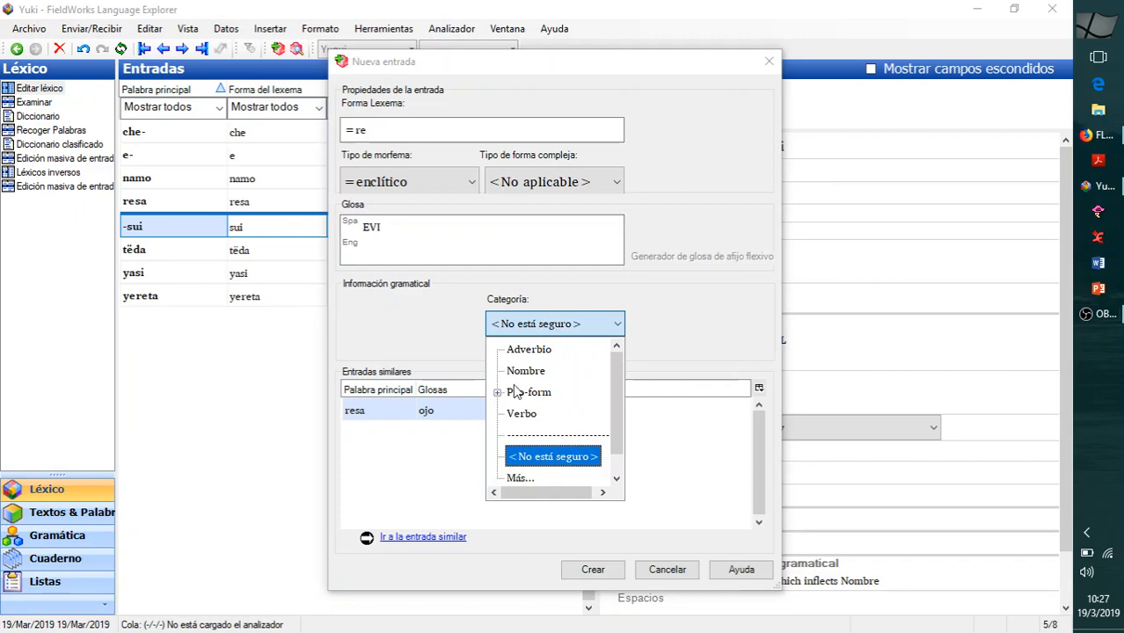
{"action": "left_click", "coordinate": [519, 477]}
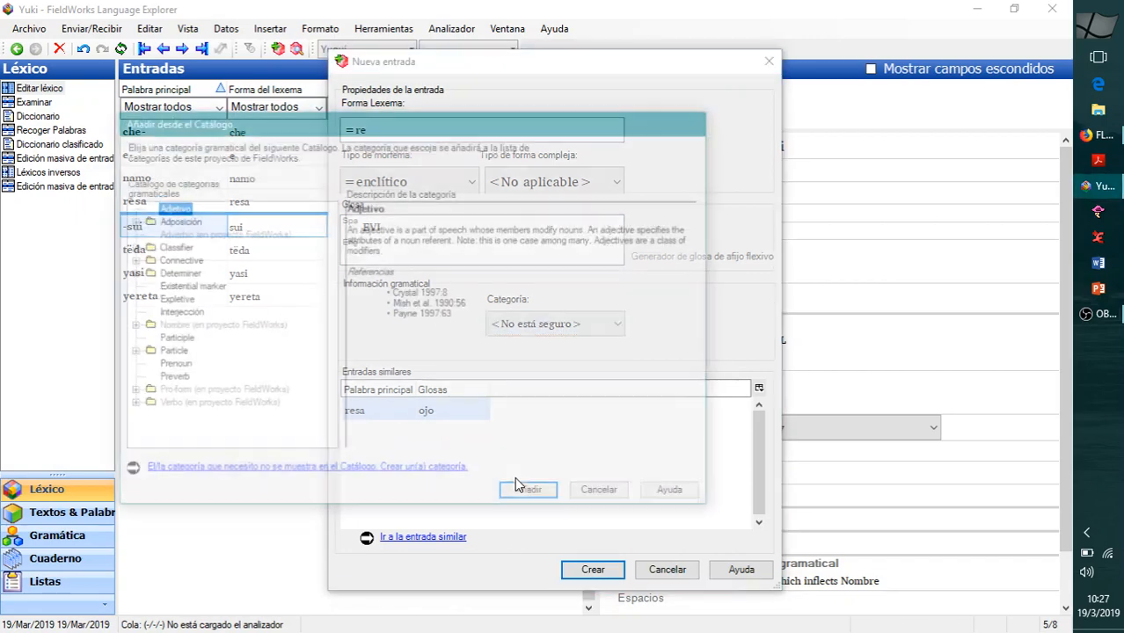
{"action": "left_click", "coordinate": [172, 354]}
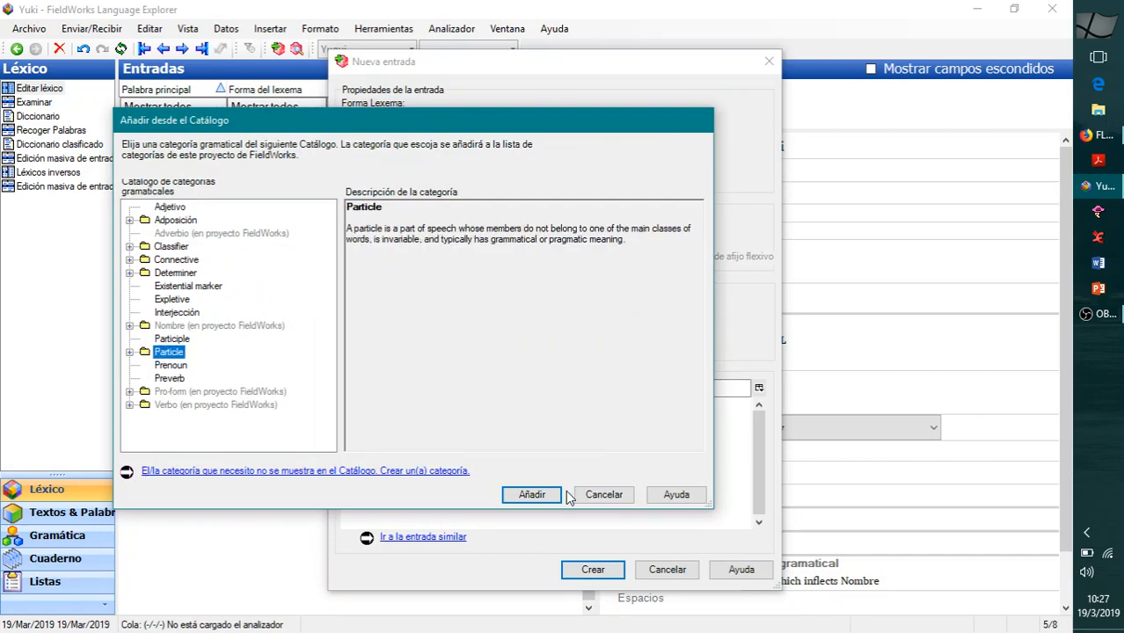
{"action": "left_click", "coordinate": [532, 494]}
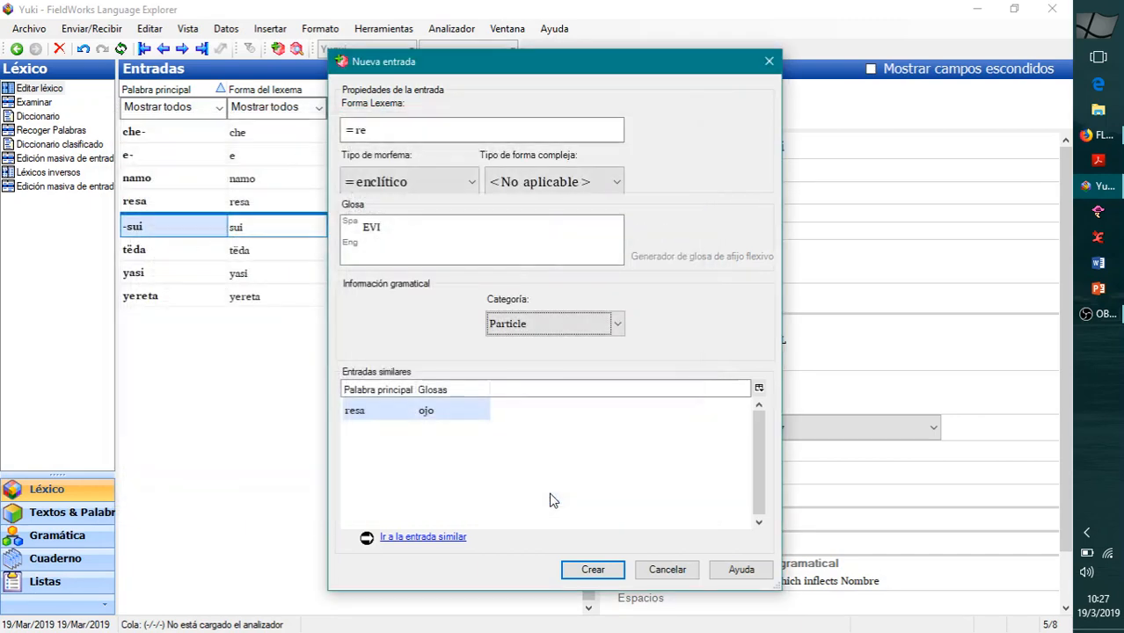
{"action": "left_click", "coordinate": [593, 570]}
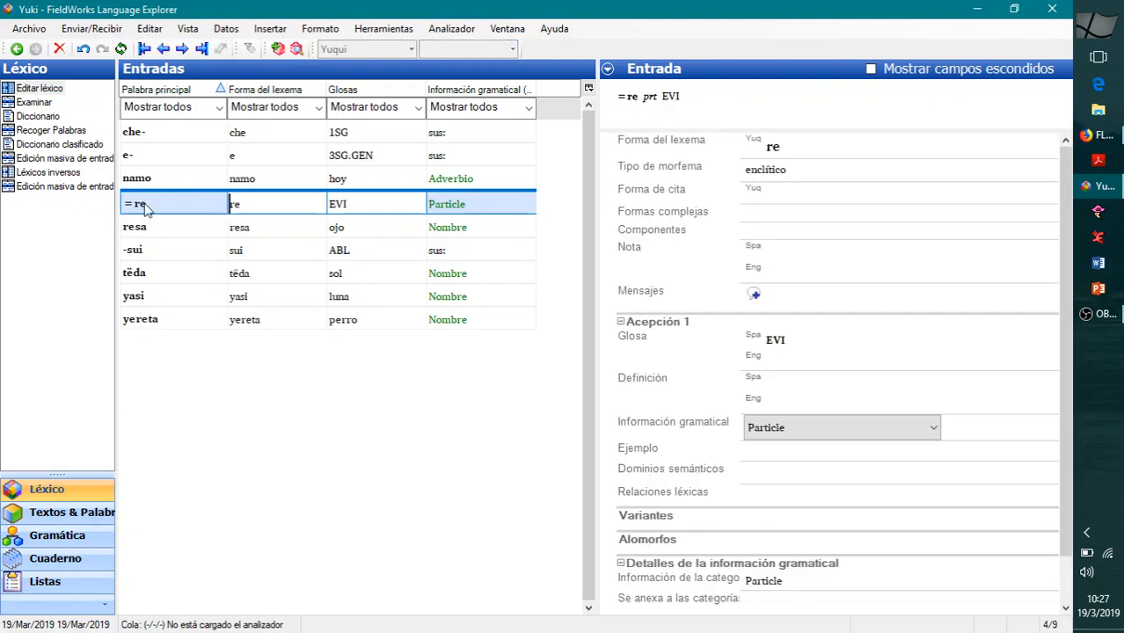
Check the morpheme type of the =re entry and view the namo entry.
{"action": "double_click", "coordinate": [780, 171]}
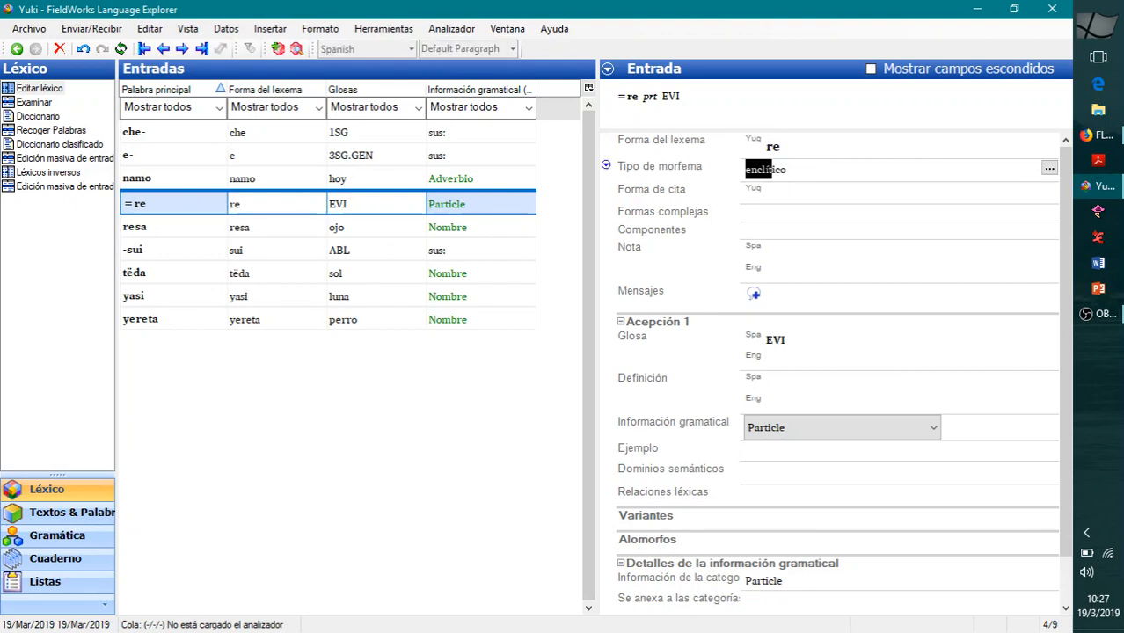
{"action": "left_click", "coordinate": [818, 171]}
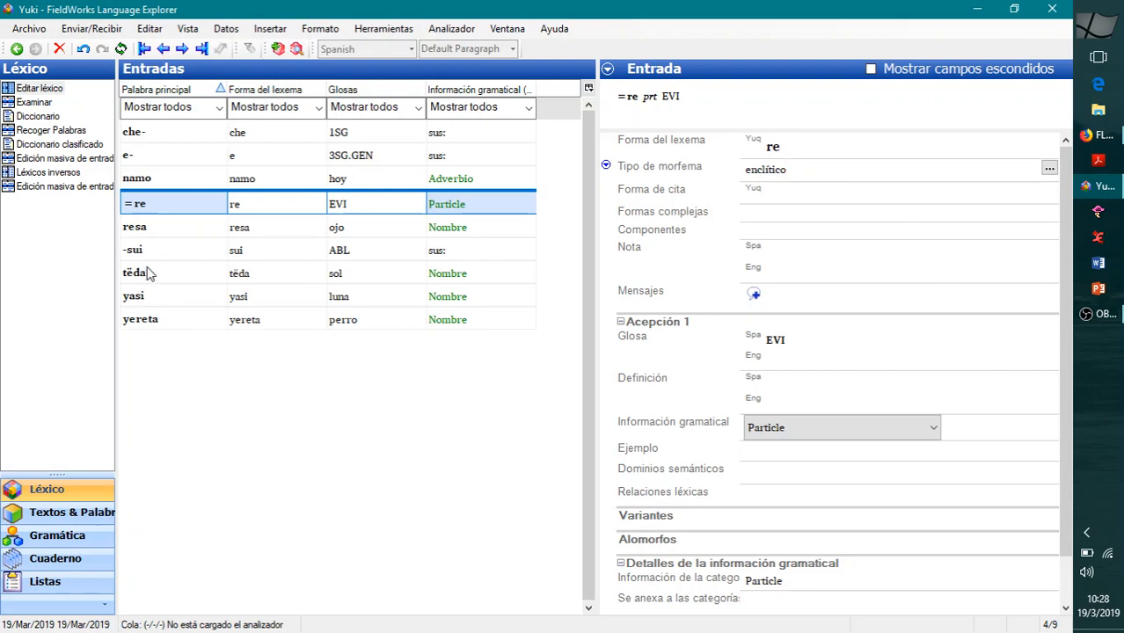
{"action": "left_click", "coordinate": [197, 182]}
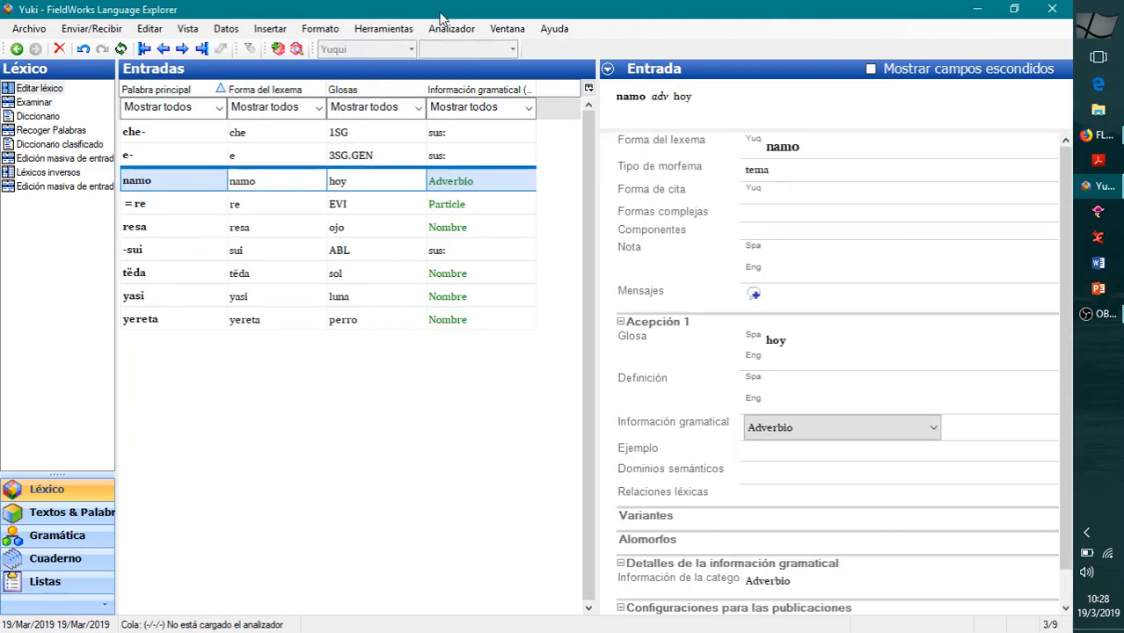
Start a new entry with the lexeme form ma and the Spanish gloss ver.
{"action": "left_click", "coordinate": [277, 53]}
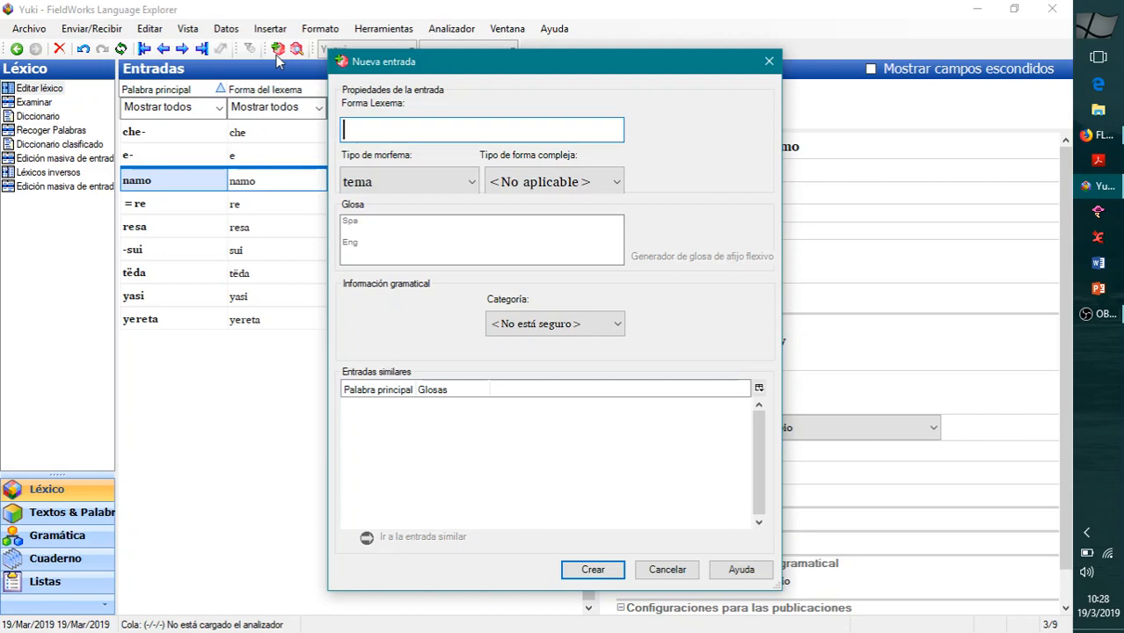
{"action": "type", "text": "ma"}
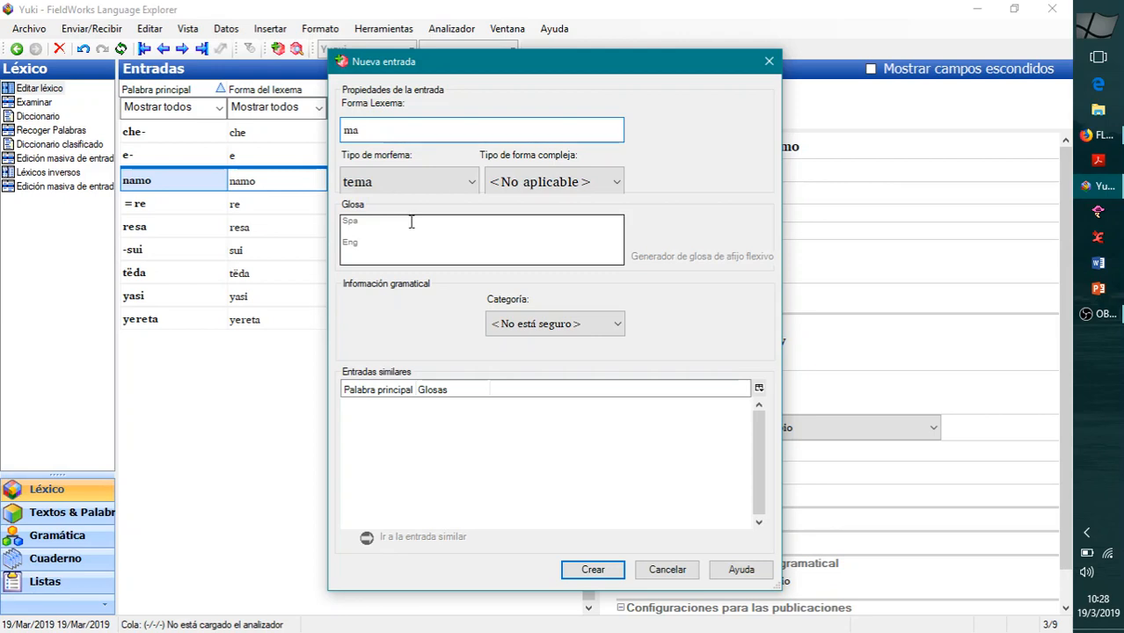
{"action": "left_click", "coordinate": [410, 222]}
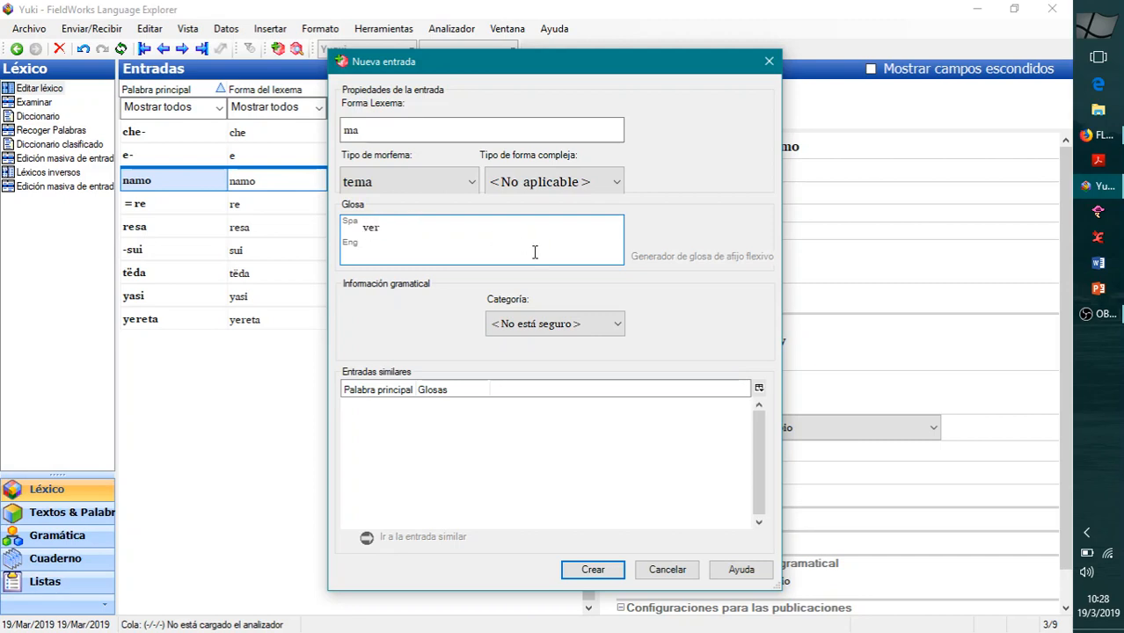
Assign the grammatical category Verbo from the catalogue to the ma entry and create the entry.
{"action": "left_click", "coordinate": [576, 322]}
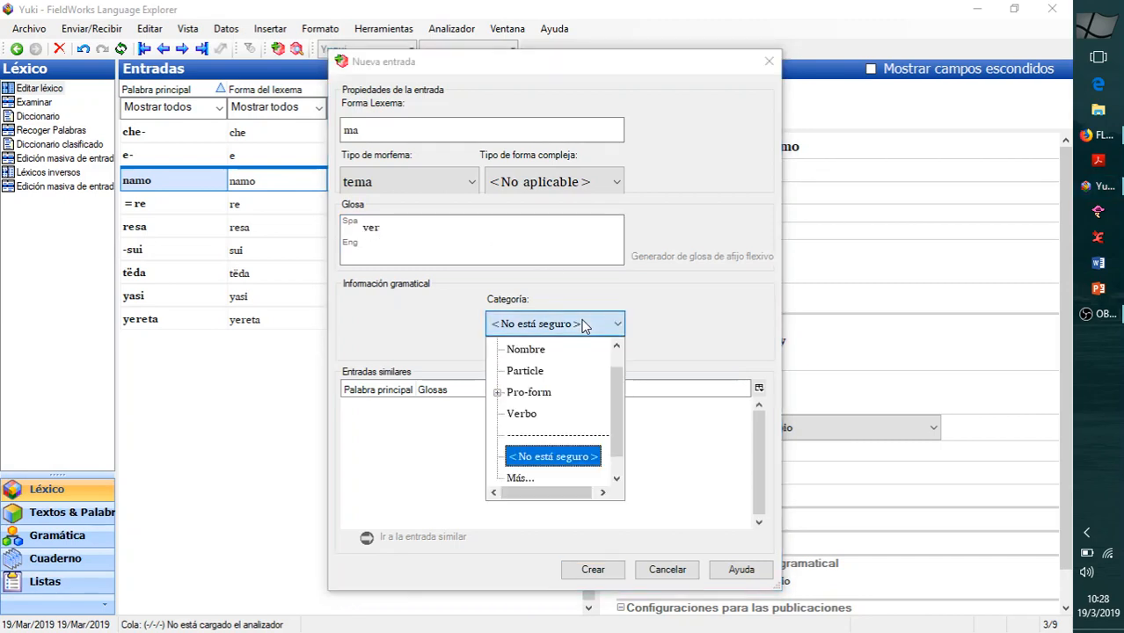
{"action": "left_click", "coordinate": [519, 478]}
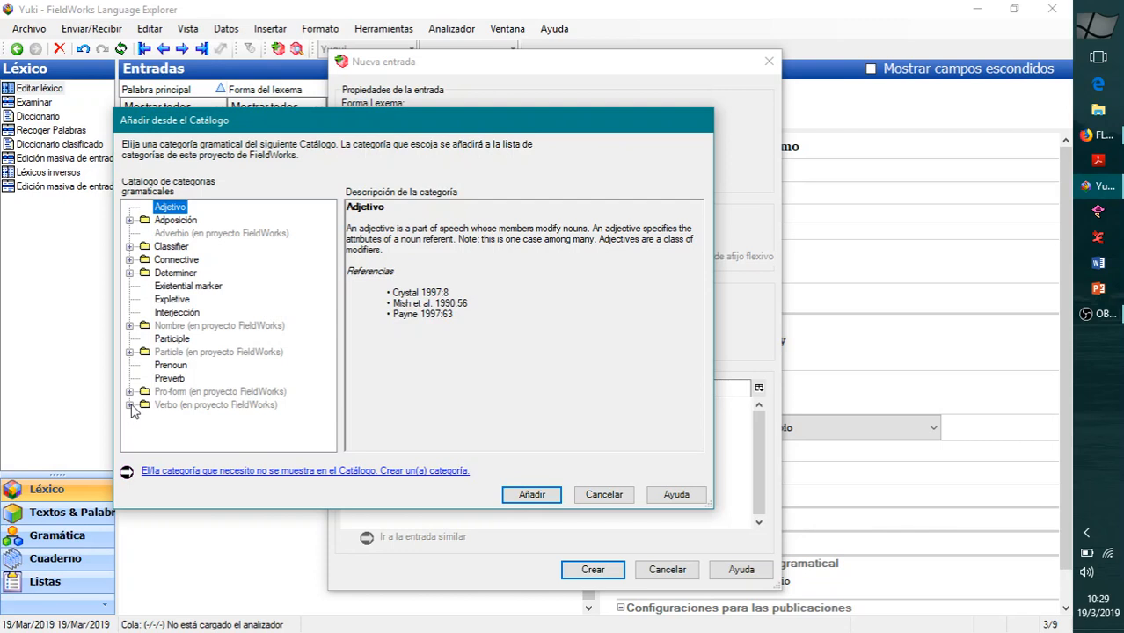
{"action": "left_click", "coordinate": [159, 407]}
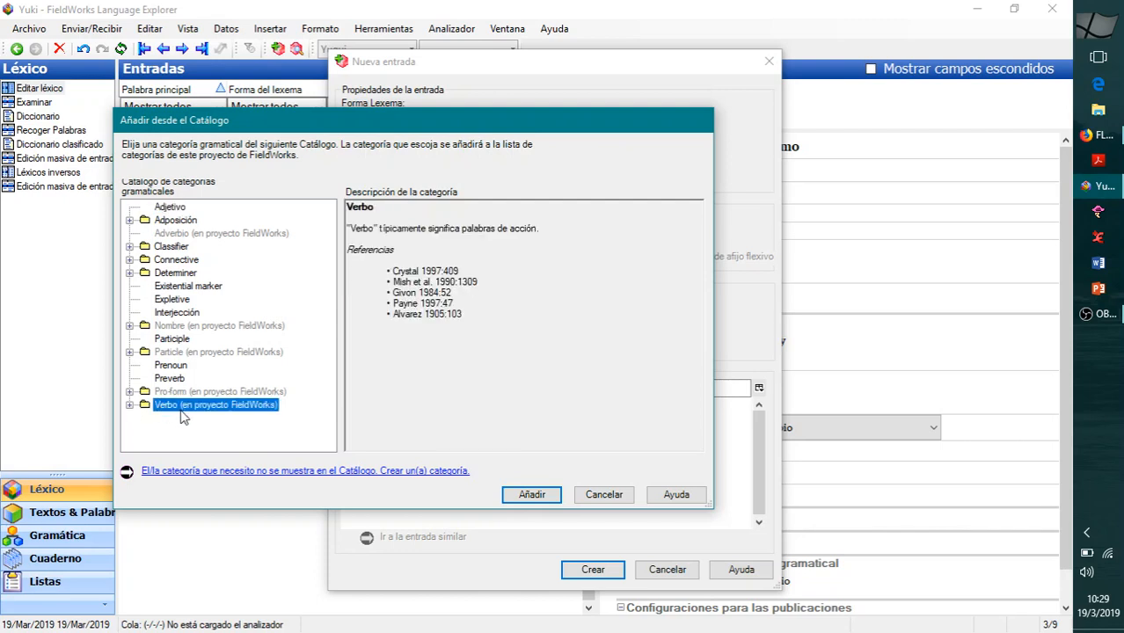
{"action": "left_click", "coordinate": [130, 406]}
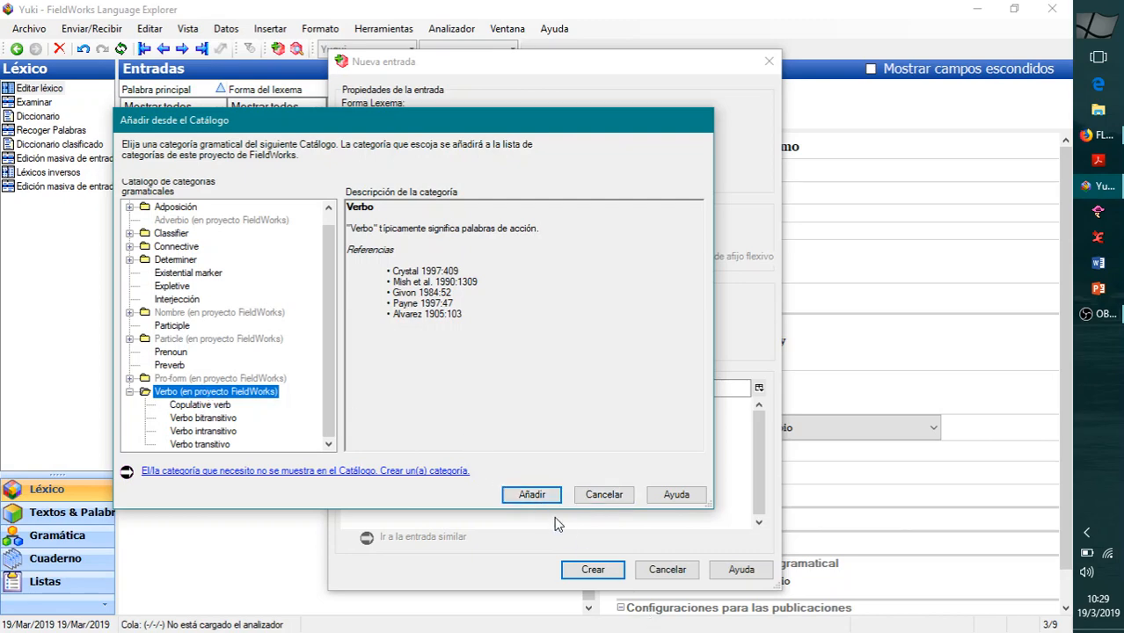
{"action": "left_click", "coordinate": [543, 496]}
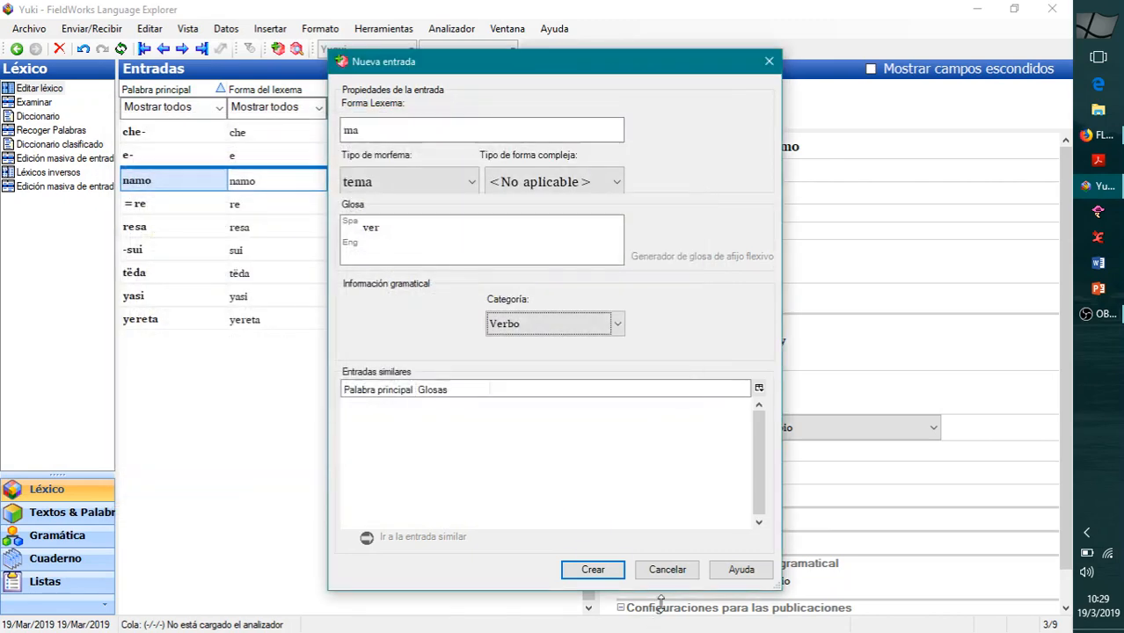
{"action": "left_click", "coordinate": [593, 570]}
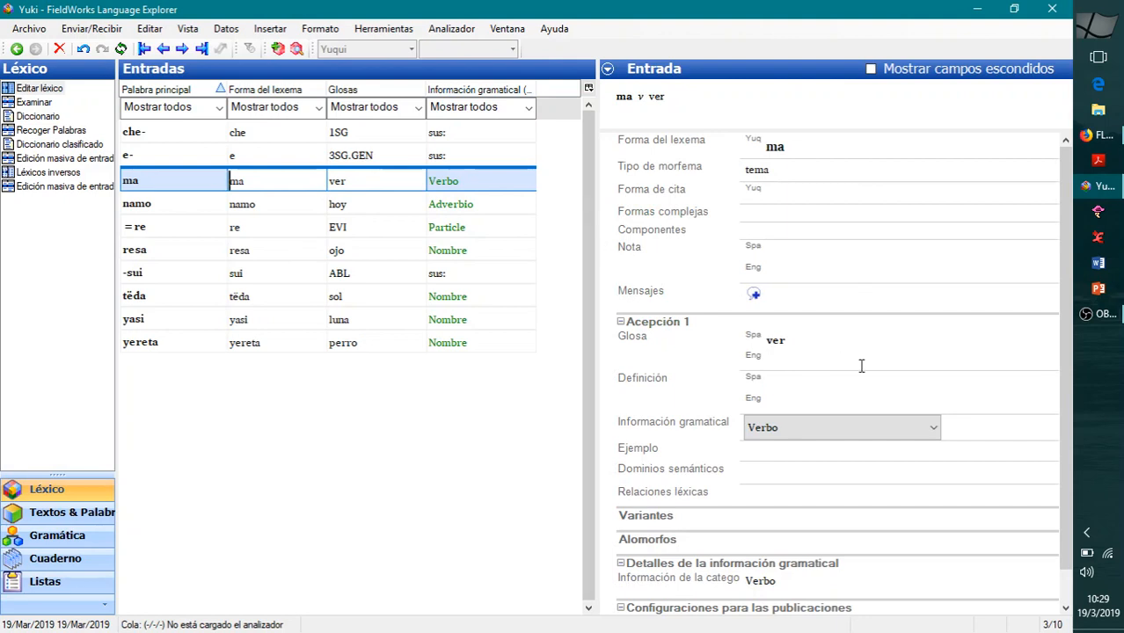
Change the grammatical information of the ma entry to Verbo transitivo, added from the catalogue.
{"action": "left_click", "coordinate": [820, 431]}
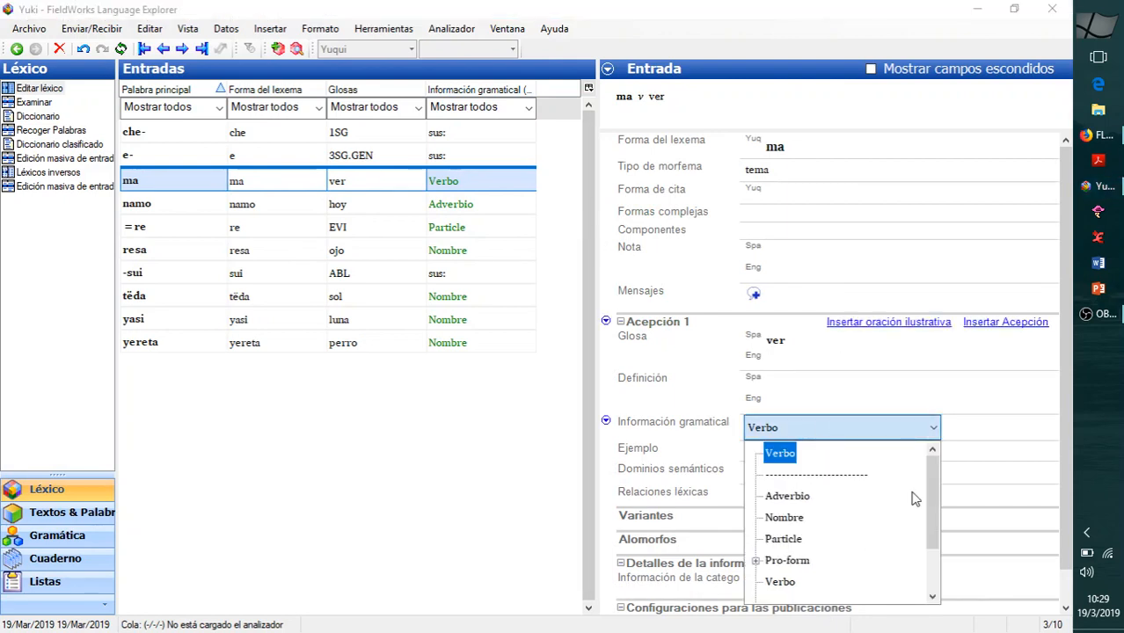
{"action": "scroll", "coordinate": [930, 473], "scroll_direction": "down", "scroll_amount": 1}
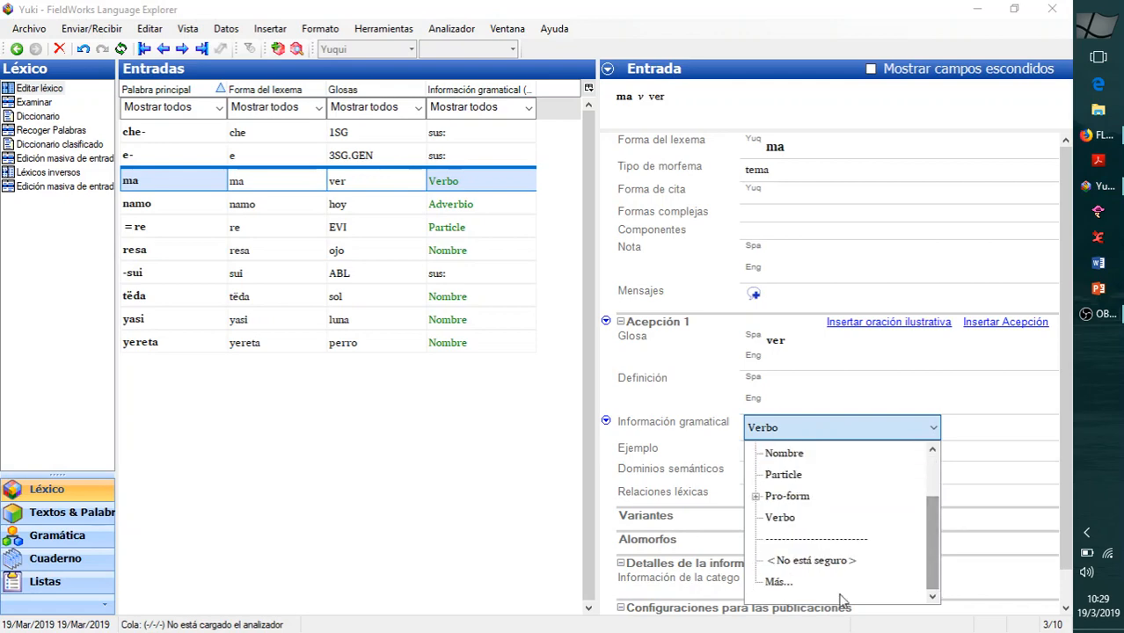
{"action": "left_click", "coordinate": [777, 583]}
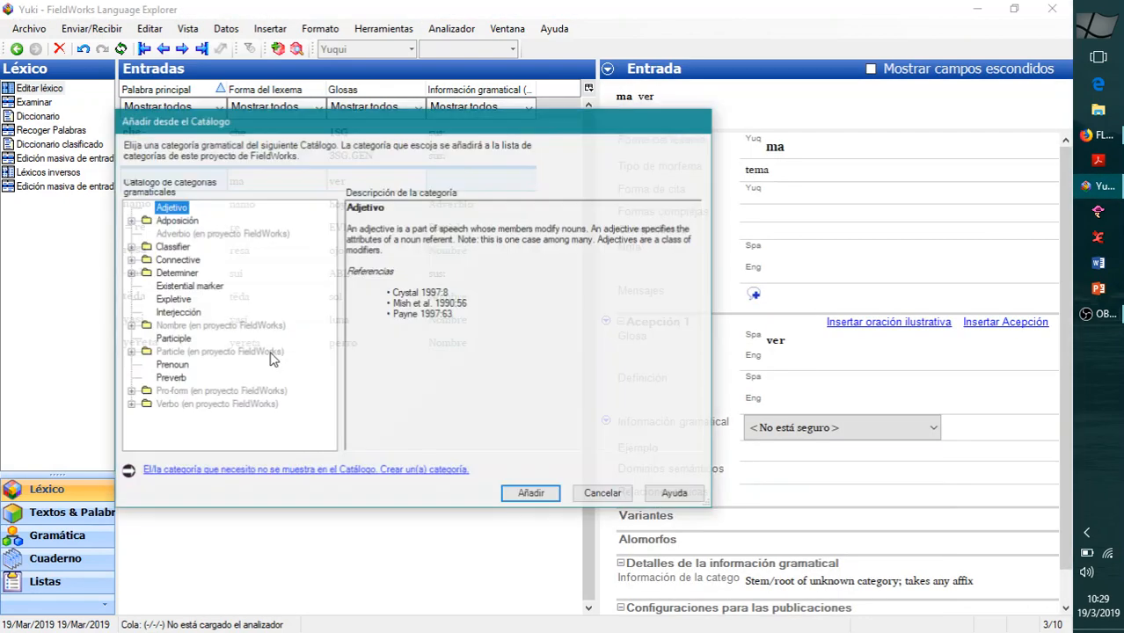
{"action": "left_click", "coordinate": [129, 404]}
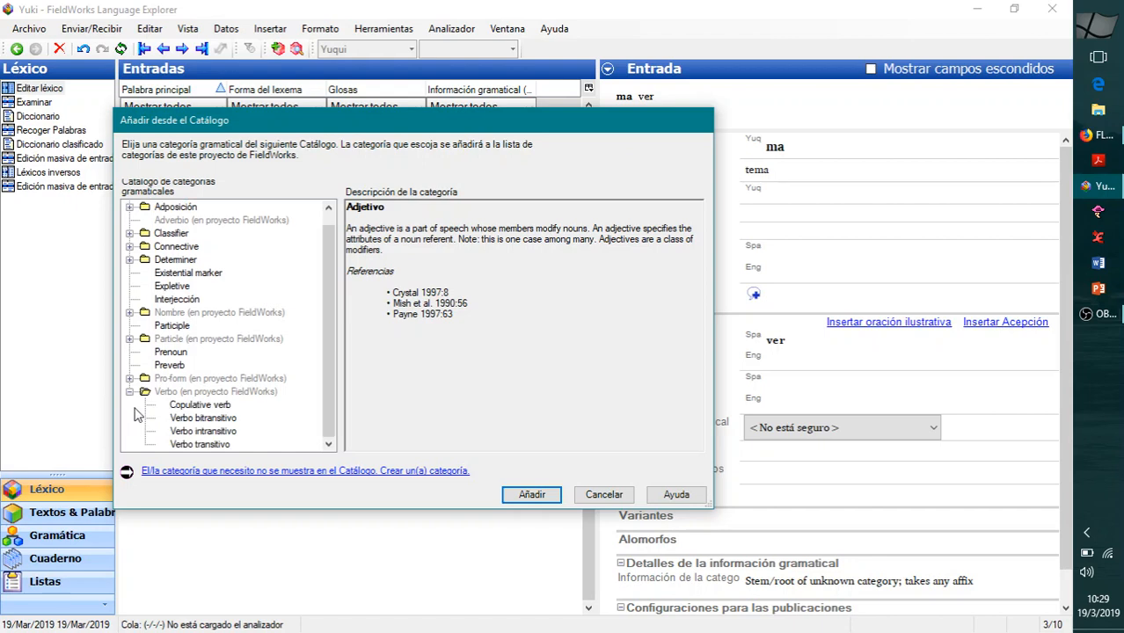
{"action": "left_click", "coordinate": [216, 445]}
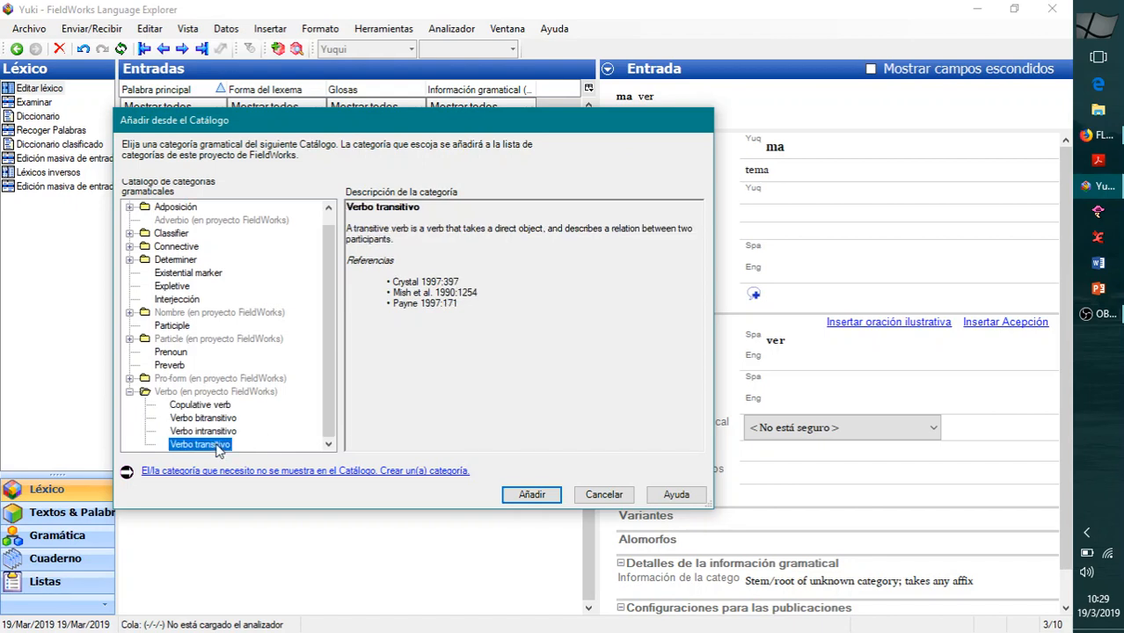
{"action": "left_click", "coordinate": [532, 495]}
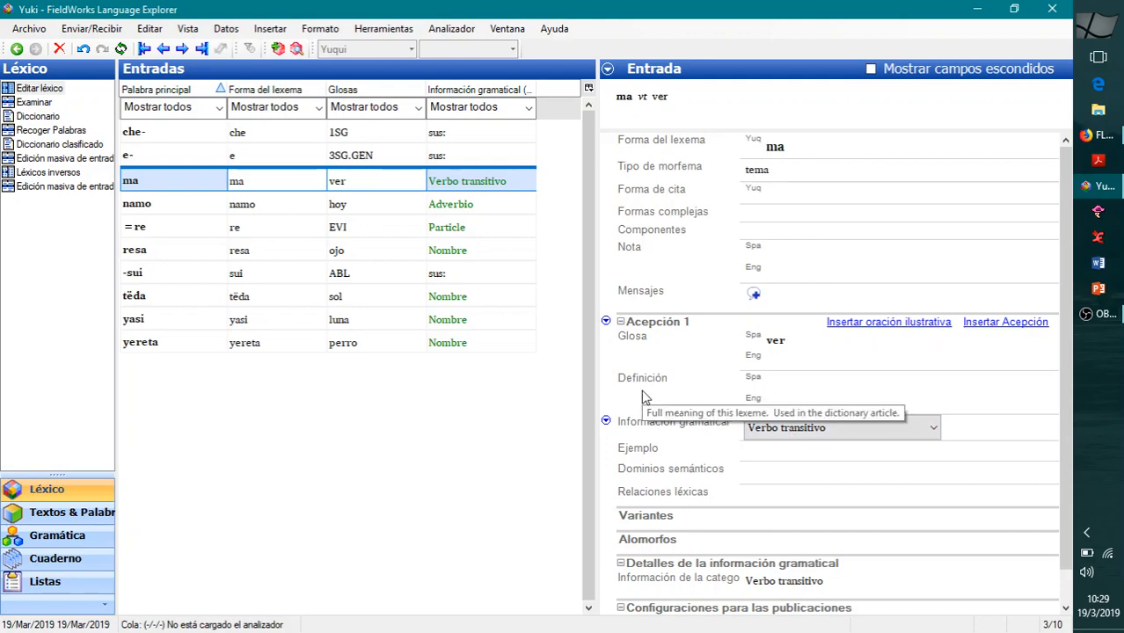
Start a new entry with the lexeme form mano and the Spanish gloss morir.
{"action": "left_click", "coordinate": [279, 49]}
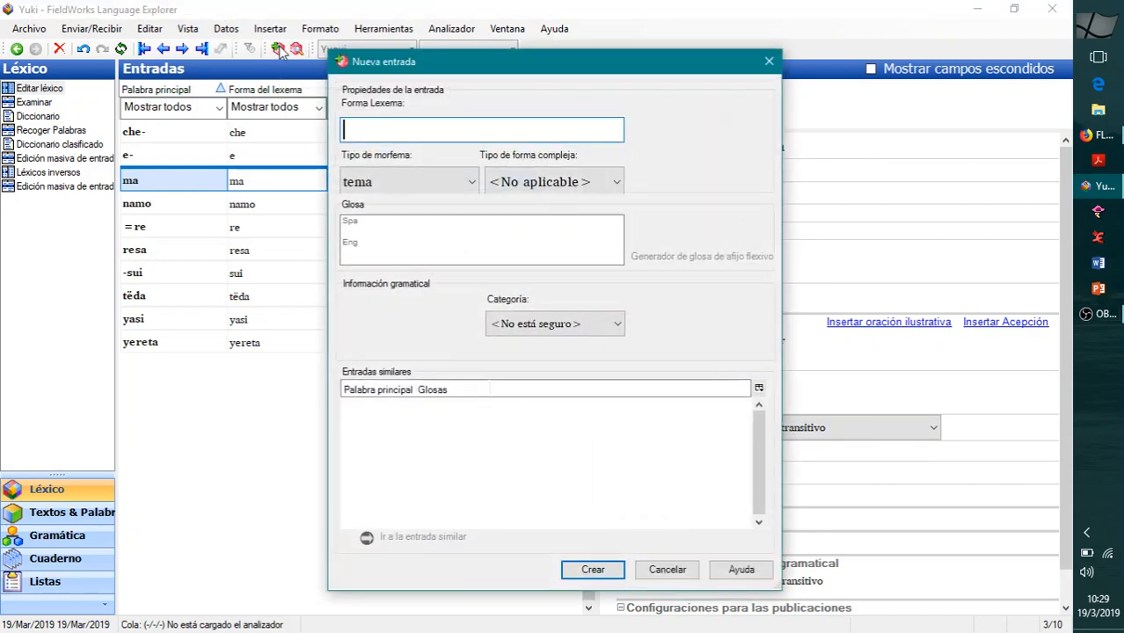
{"action": "type", "text": "mano"}
{"action": "left_click_drag", "start_coordinate": [596, 66], "coordinate": [550, 62]}
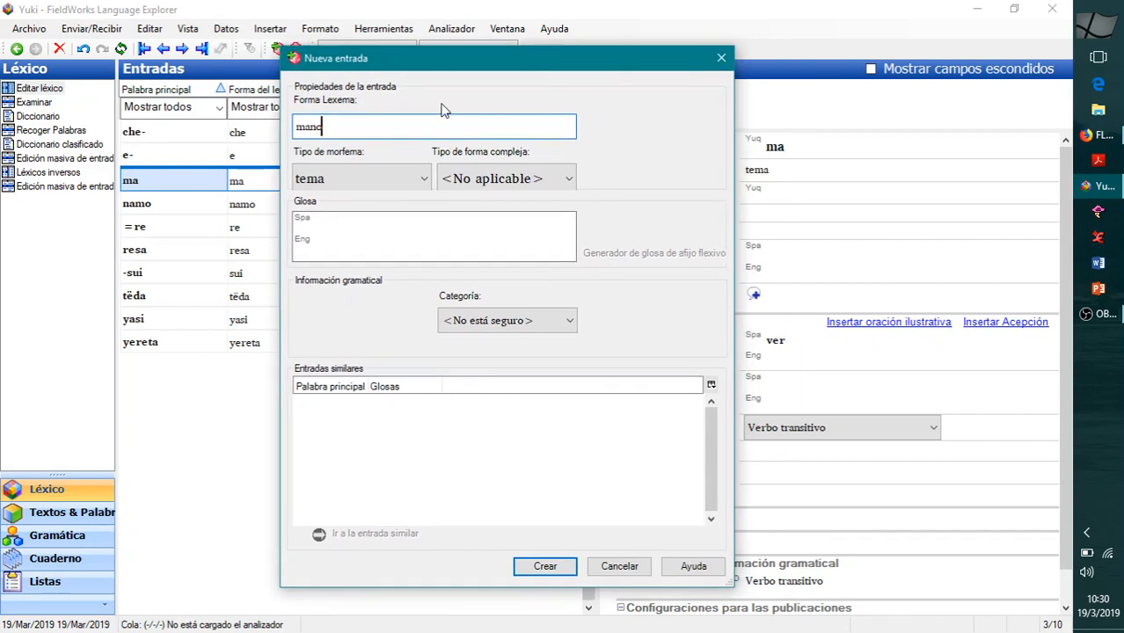
{"action": "left_click", "coordinate": [371, 222]}
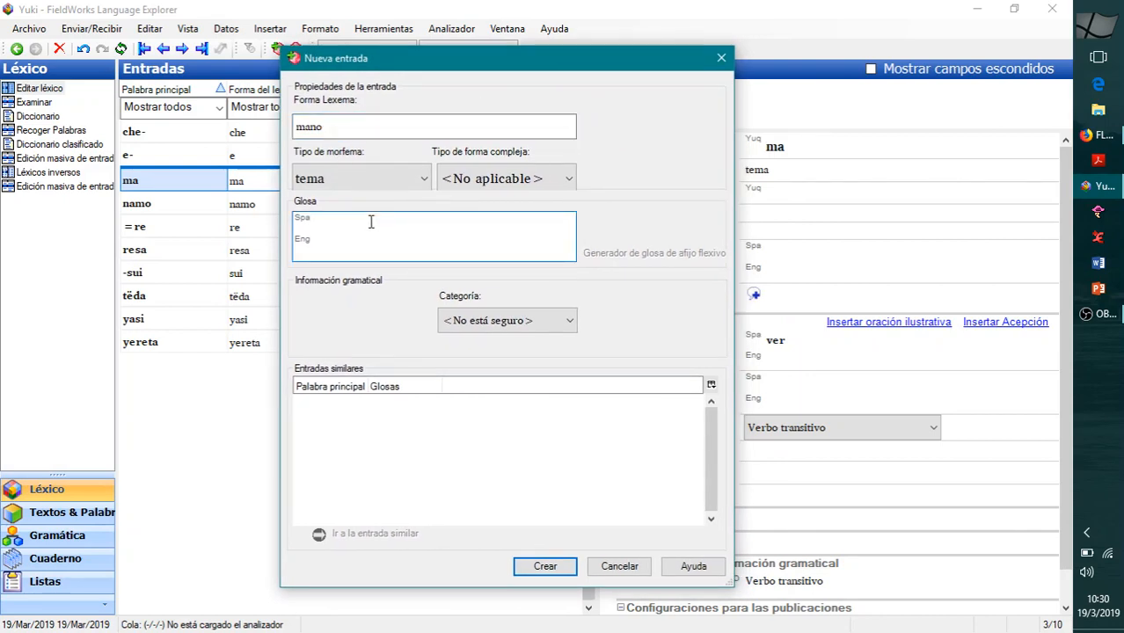
{"action": "type", "text": "morir"}
Add the category Verbo intransitivo from the catalogue to the mano entry and create the entry.
{"action": "left_click", "coordinate": [485, 320]}
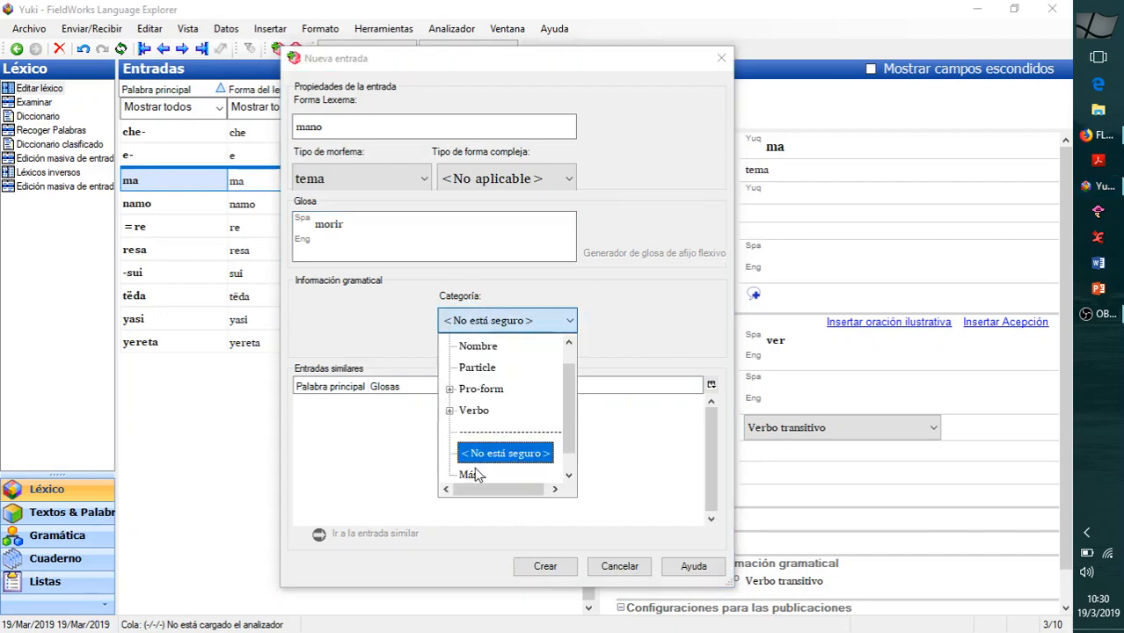
{"action": "left_click", "coordinate": [475, 474]}
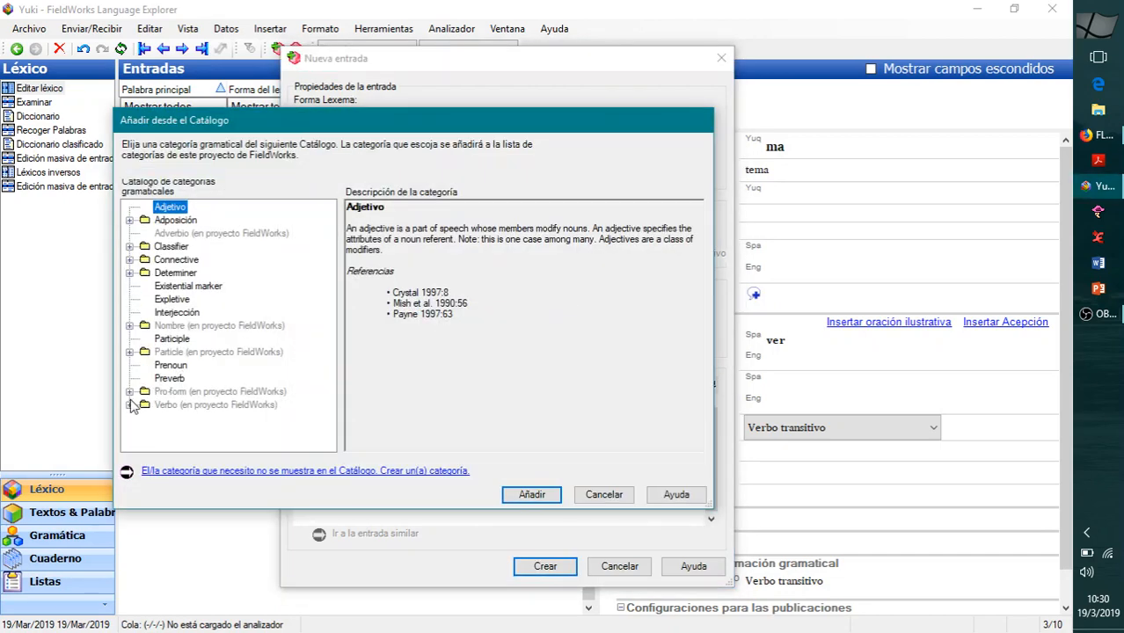
{"action": "left_click", "coordinate": [130, 404]}
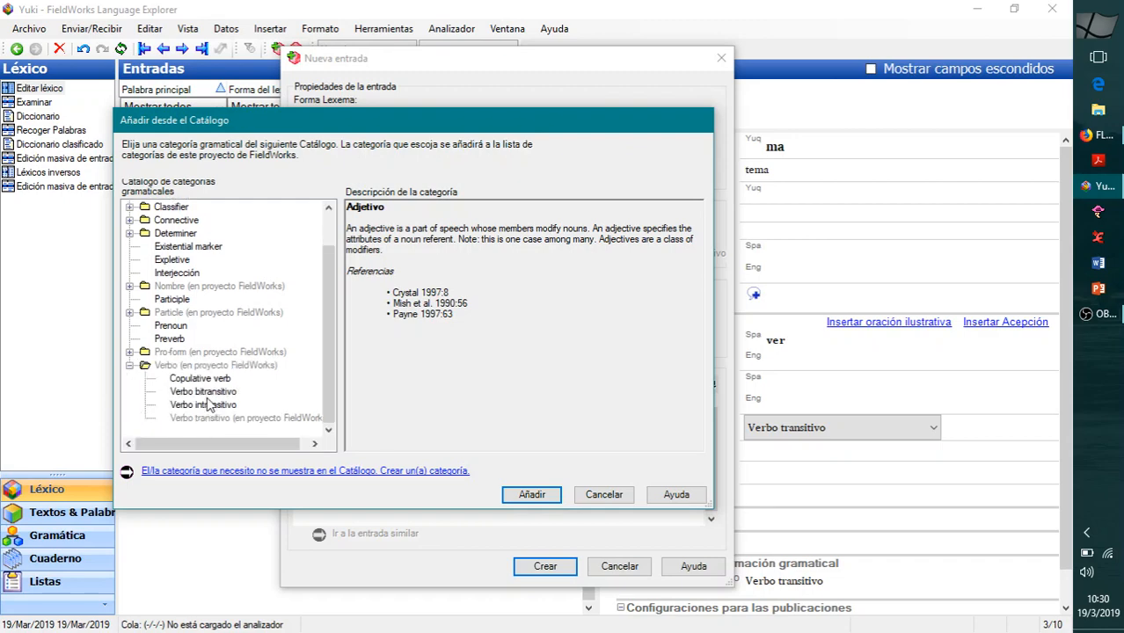
{"action": "left_click", "coordinate": [207, 405]}
{"action": "left_click", "coordinate": [545, 494]}
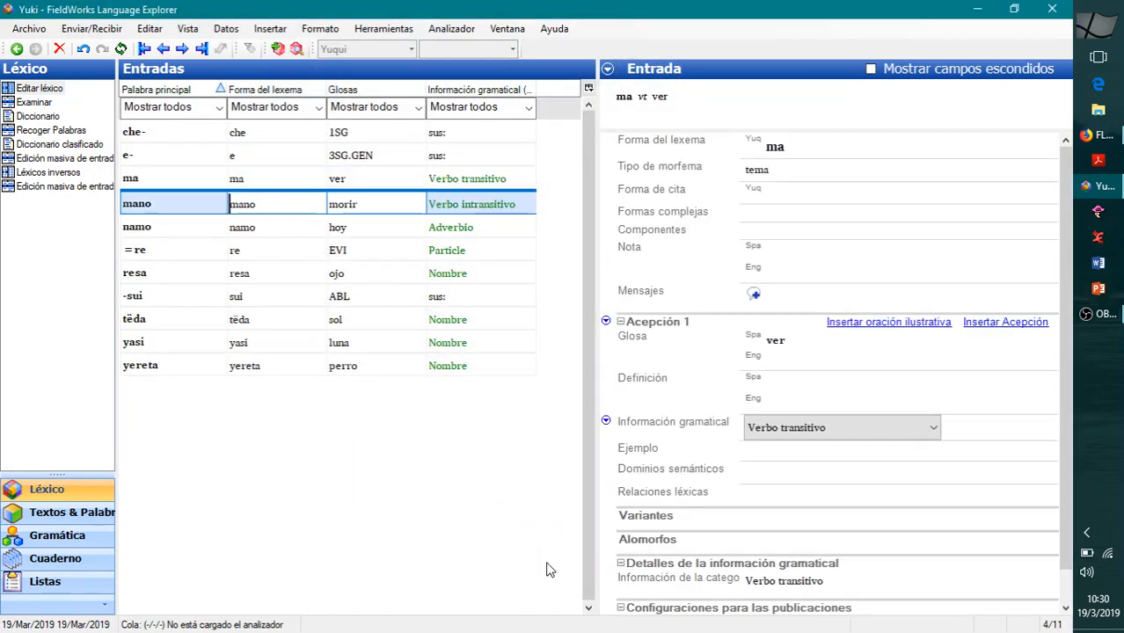
Check the category abbreviation and the available grammatical categories of the mano entry.
{"action": "double_click", "coordinate": [655, 97]}
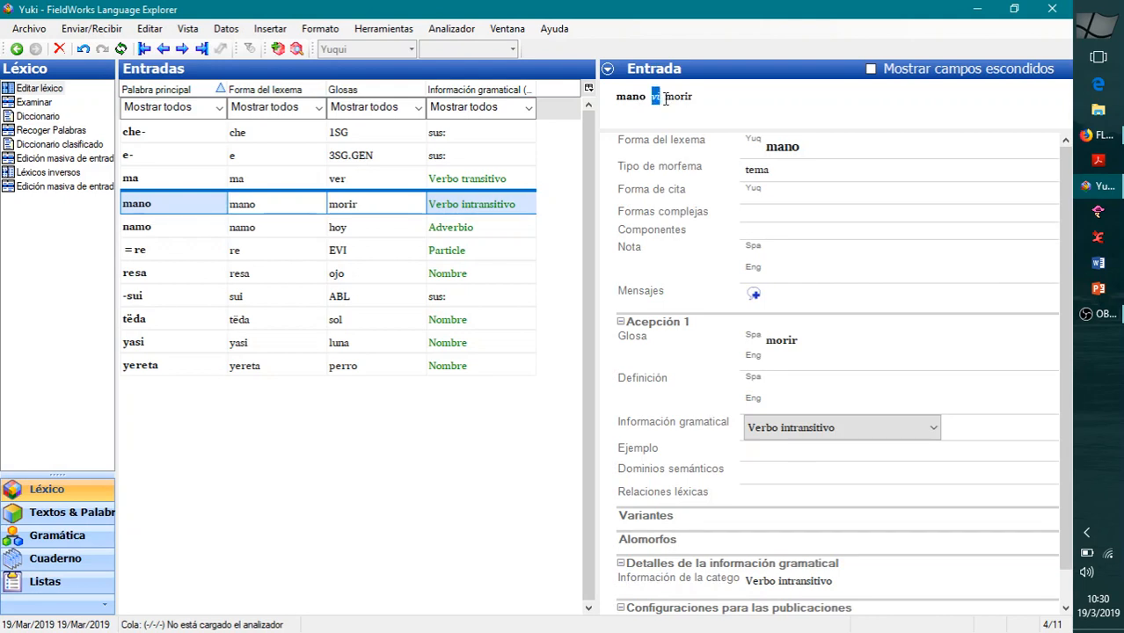
{"action": "left_click", "coordinate": [664, 99]}
{"action": "left_click", "coordinate": [791, 429]}
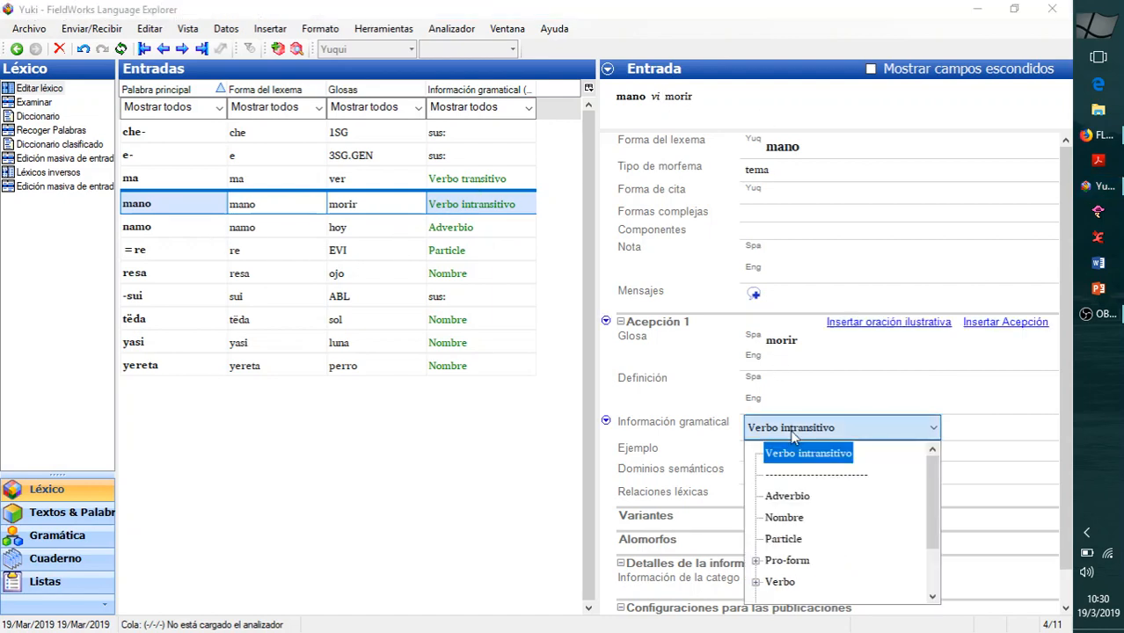
{"action": "left_click", "coordinate": [789, 429]}
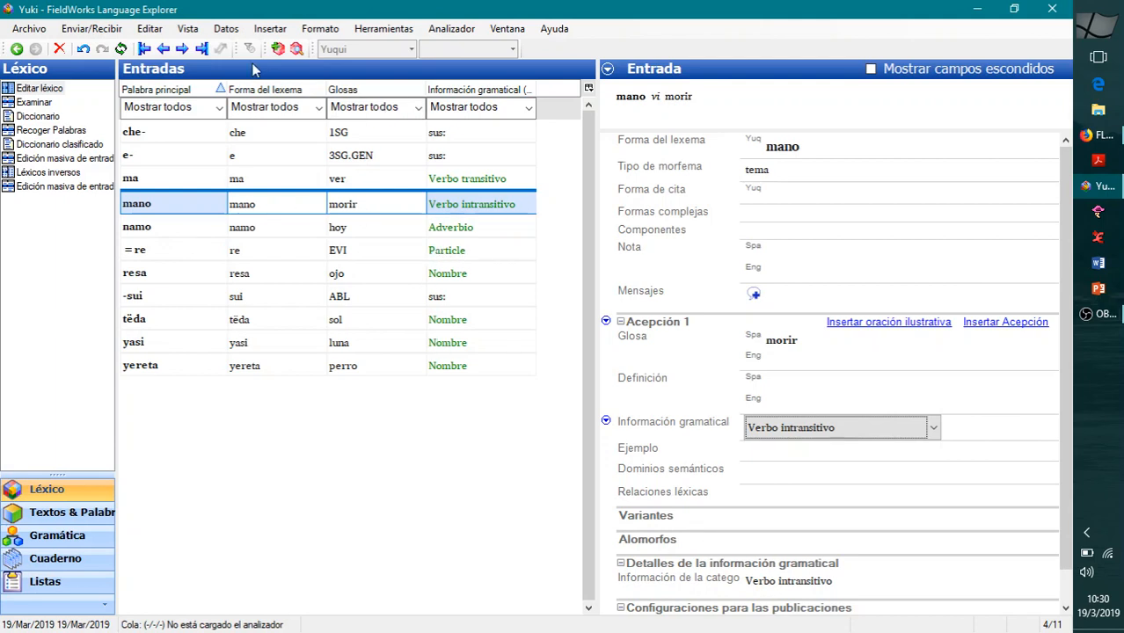
Insert a second sense in the namo entry and give it the Spanish gloss ahora.
{"action": "left_click", "coordinate": [266, 236]}
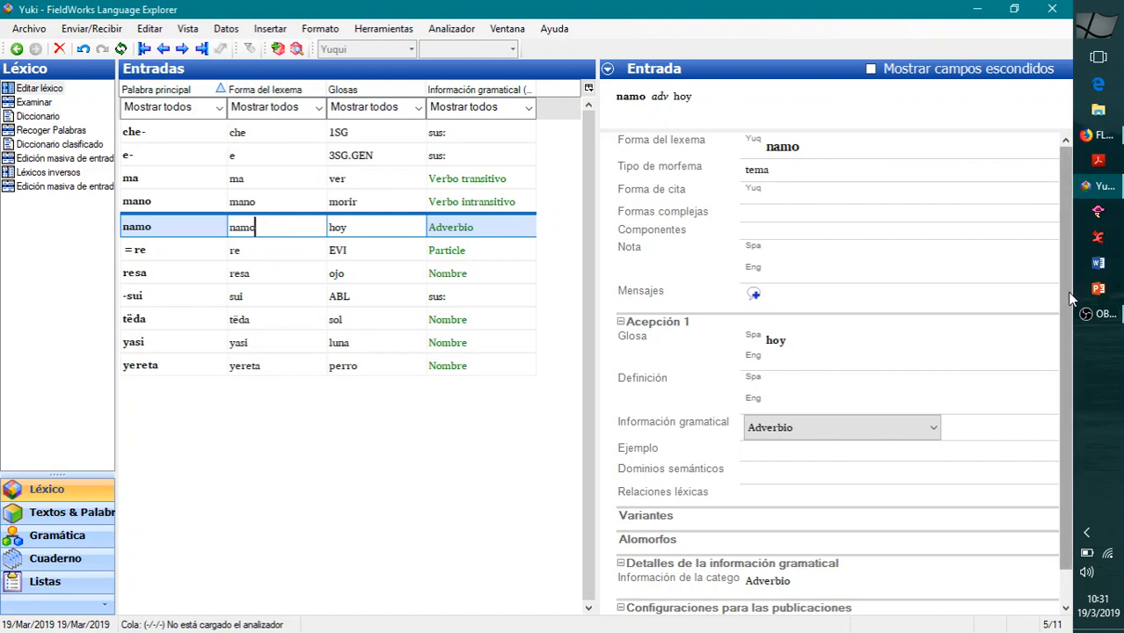
{"action": "scroll", "coordinate": [1071, 298], "scroll_direction": "down", "scroll_amount": 1}
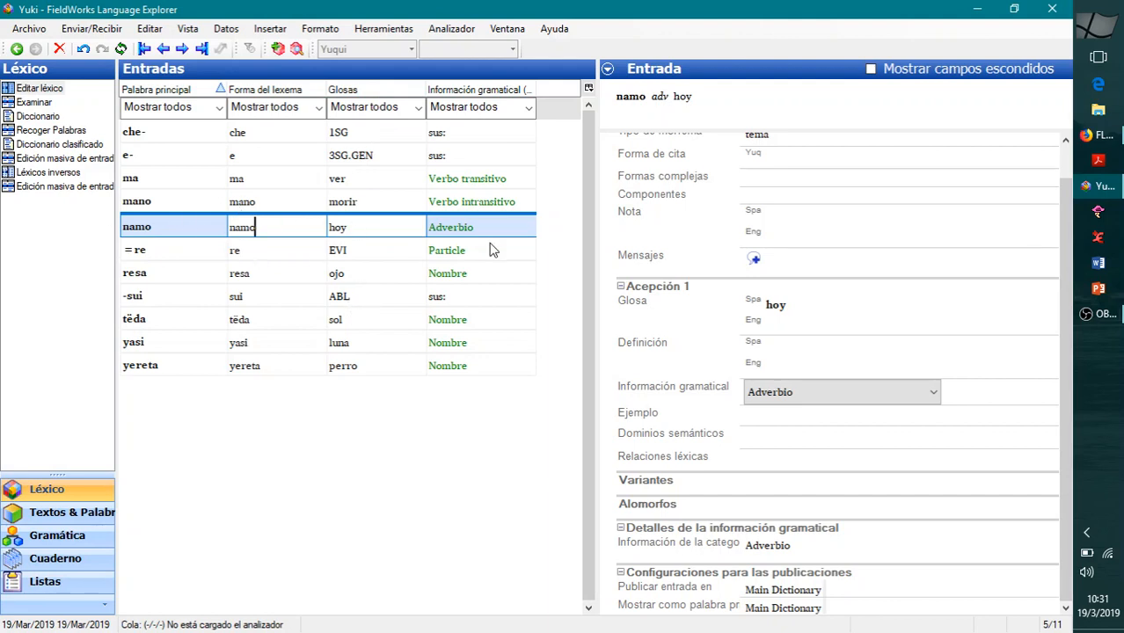
{"action": "scroll", "coordinate": [1058, 252], "scroll_direction": "up", "scroll_amount": 1}
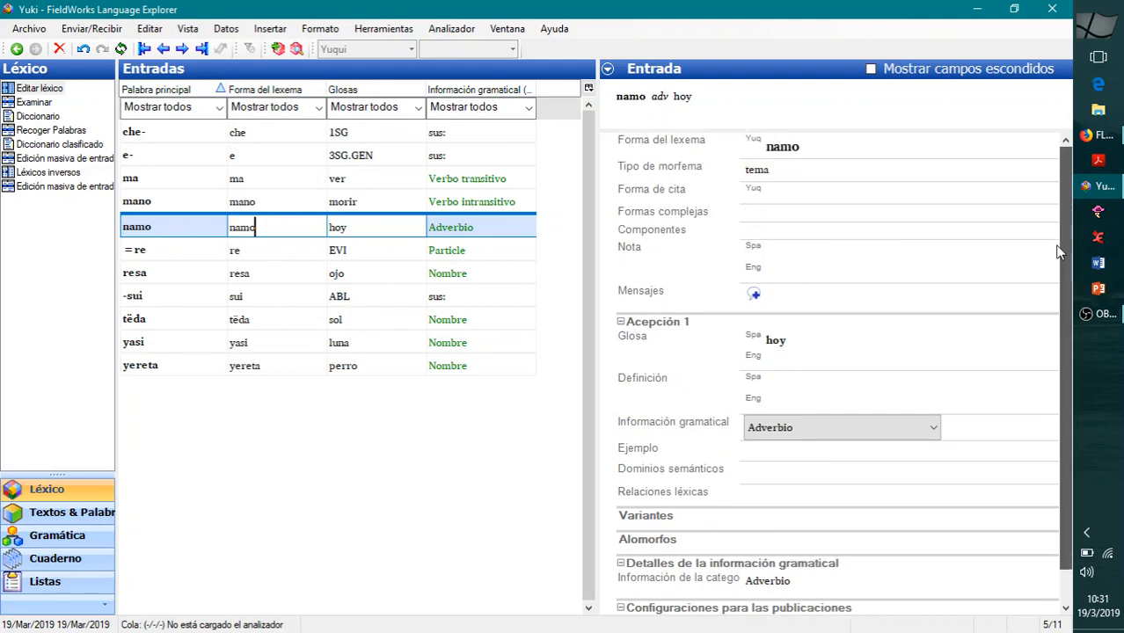
{"action": "mouse_move", "coordinate": [663, 322]}
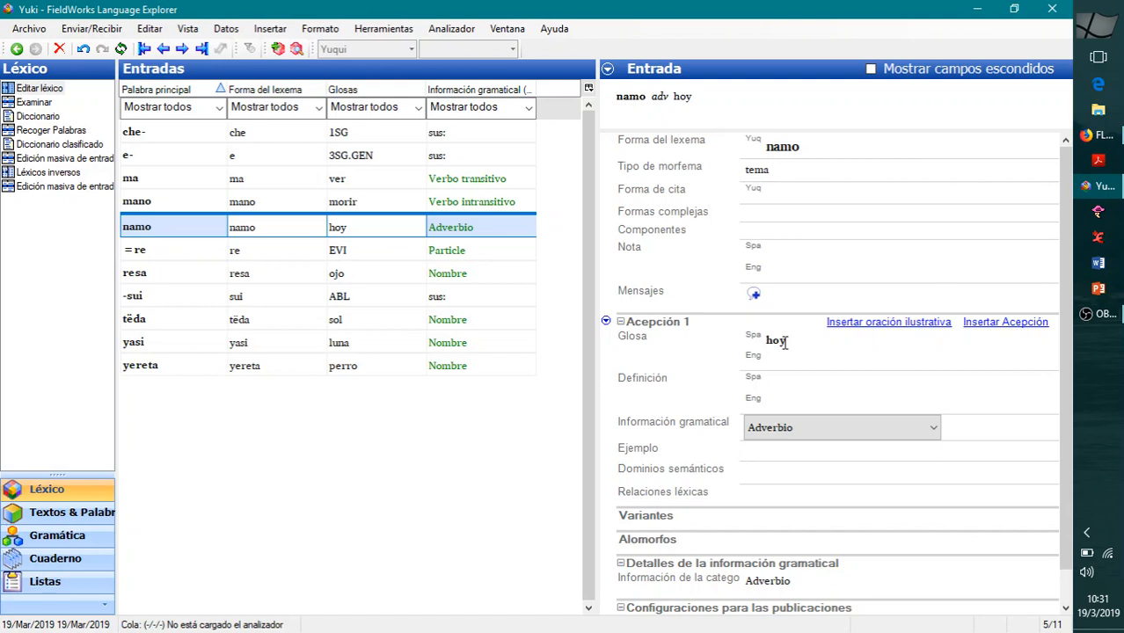
{"action": "left_click", "coordinate": [606, 322]}
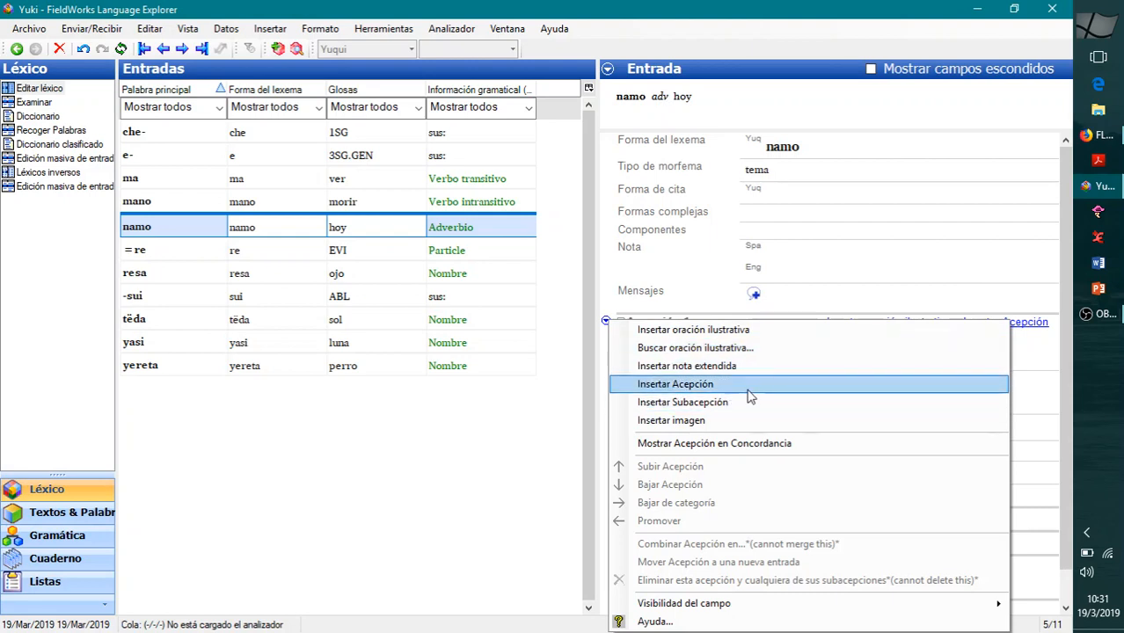
{"action": "right_click", "coordinate": [607, 312]}
{"action": "left_click", "coordinate": [932, 348]}
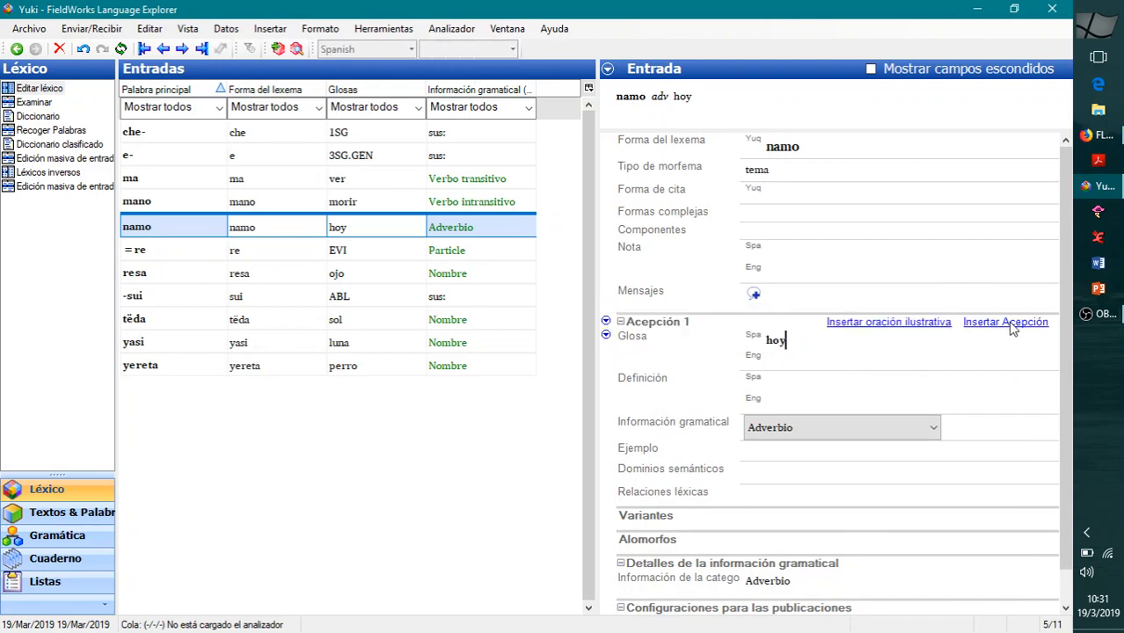
{"action": "left_click", "coordinate": [1011, 324]}
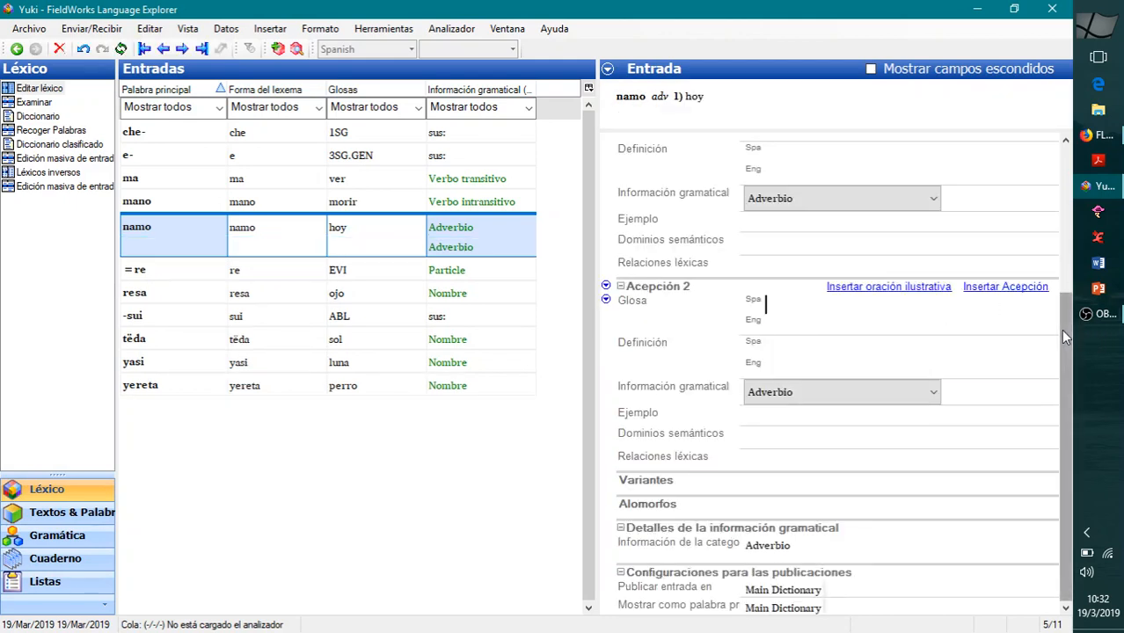
{"action": "left_click_drag", "start_coordinate": [1060, 328], "coordinate": [1059, 286]}
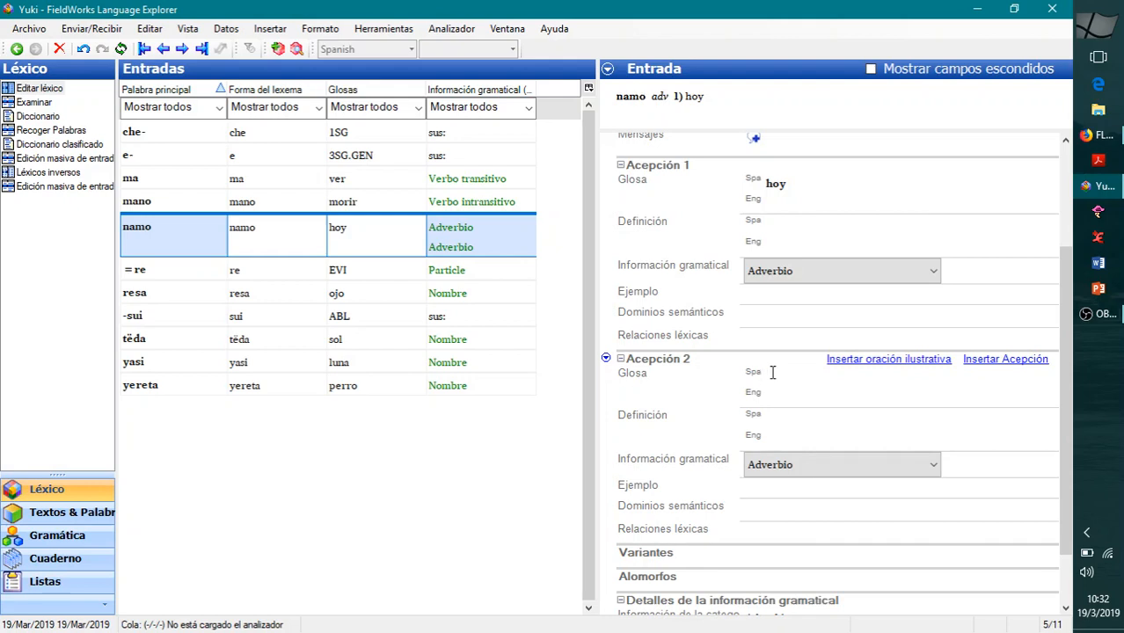
{"action": "type", "text": "ahora"}
Set the grammatical information of the second sense of namo to Nombre.
{"action": "left_click", "coordinate": [846, 473]}
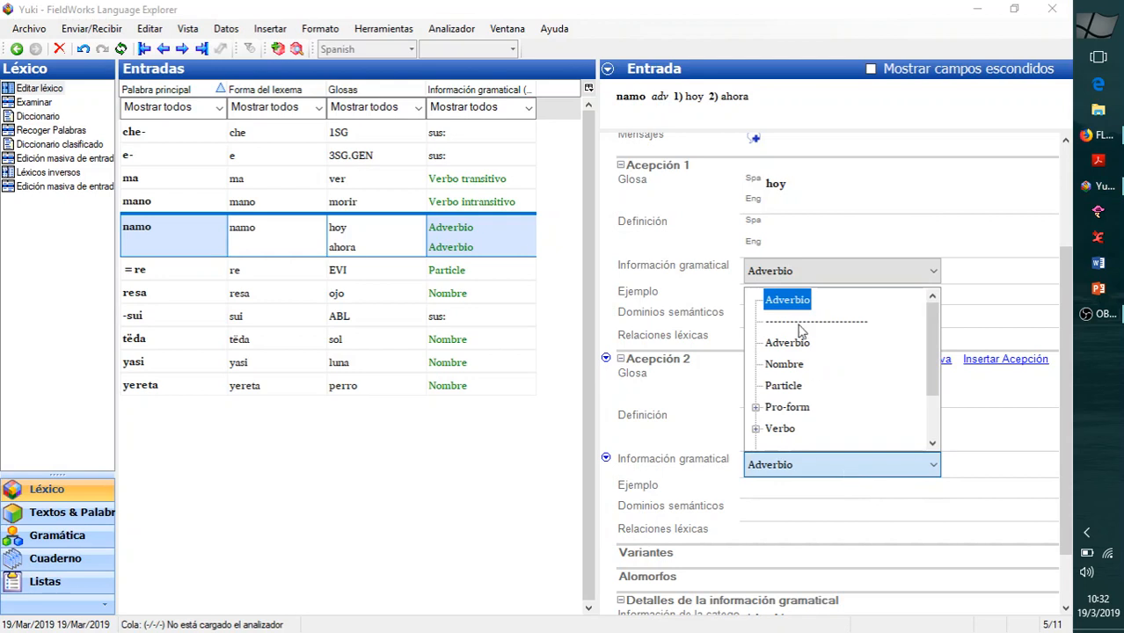
{"action": "scroll", "coordinate": [932, 360], "scroll_direction": "down", "scroll_amount": 1}
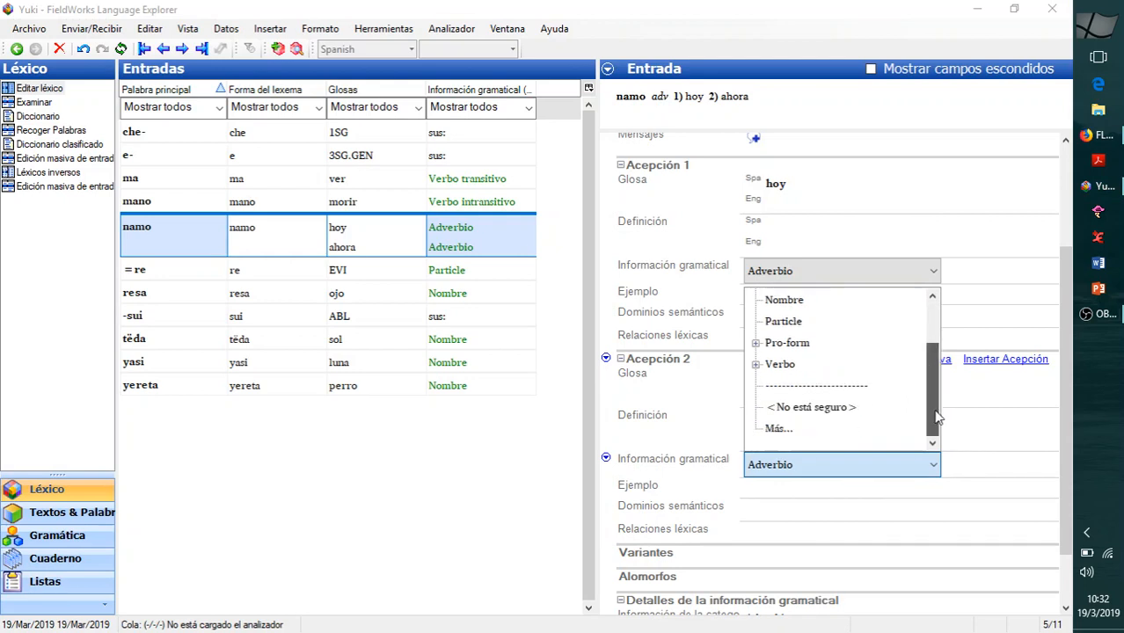
{"action": "left_click", "coordinate": [784, 302]}
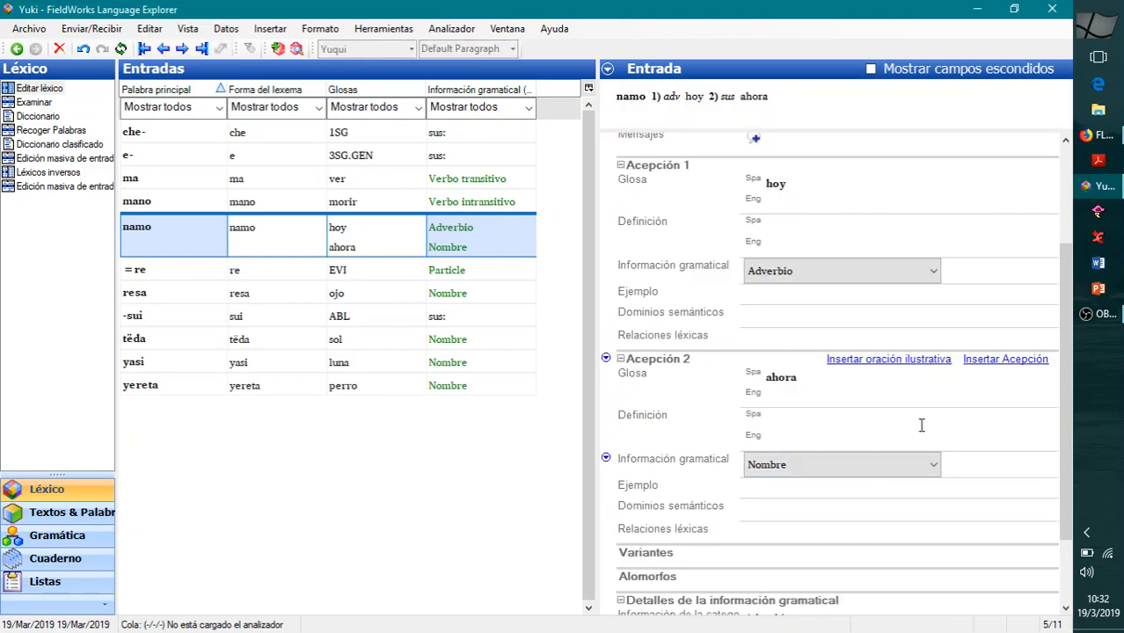
Set the grammatical information of the second sense of namo back to Adverbio and minimize the lexicon window.
{"action": "left_click", "coordinate": [883, 470]}
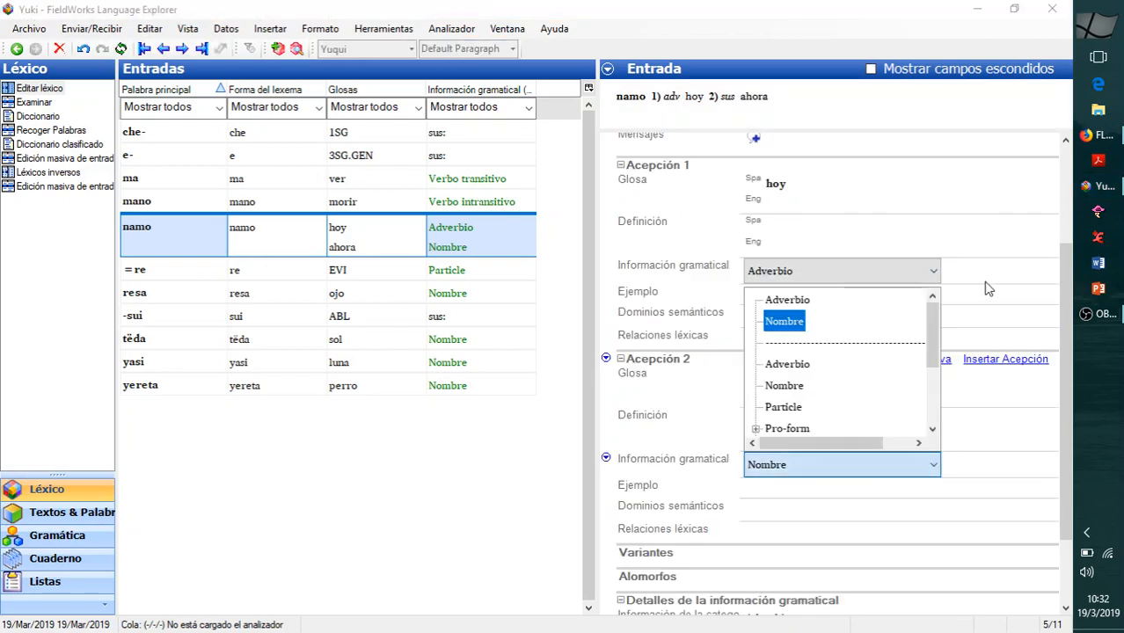
{"action": "left_click", "coordinate": [782, 302]}
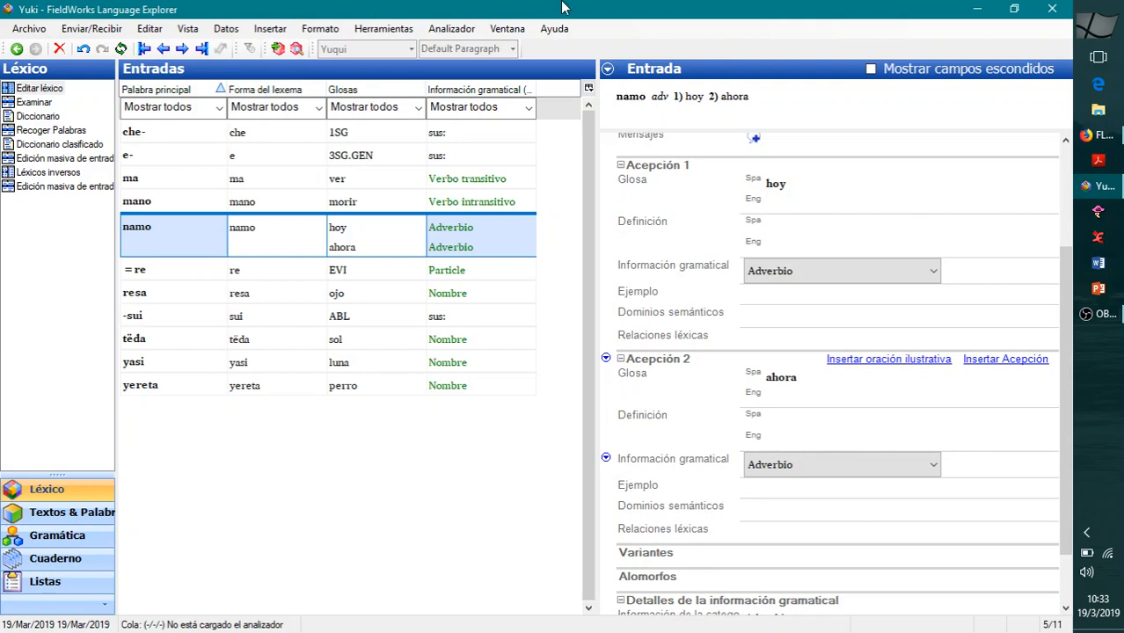
{"action": "left_click", "coordinate": [979, 9]}
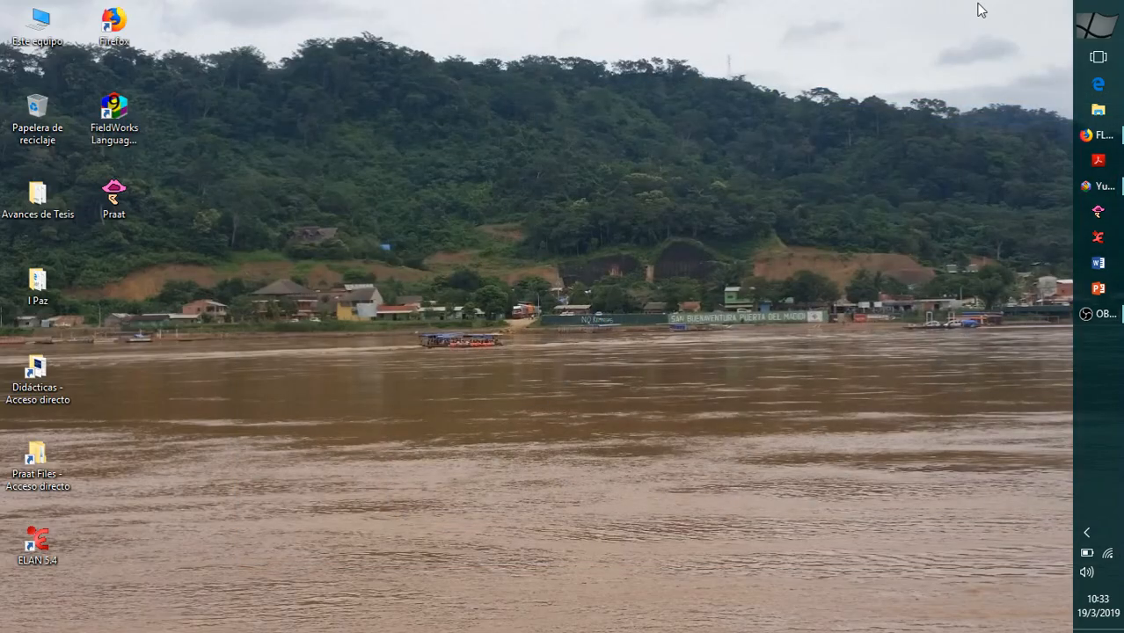